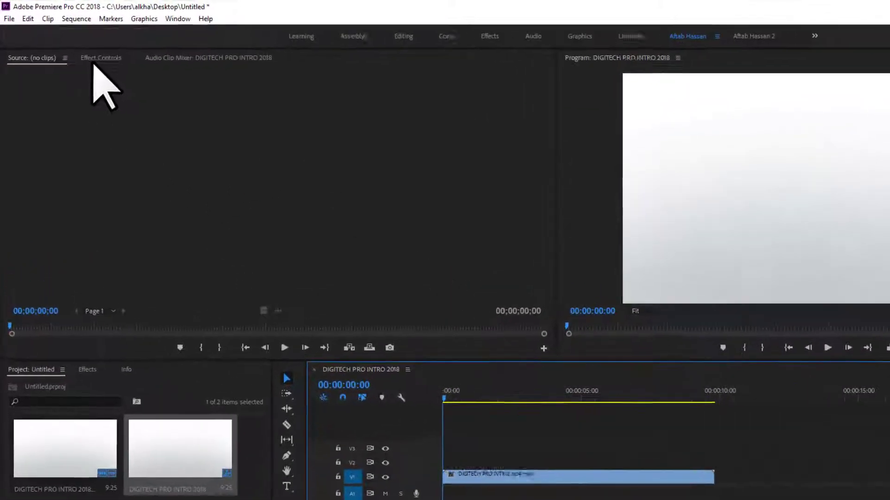
- Show the effect controls for the DIGITECH PRO INTRO 2018.mp4 clip and collapse its Opacity and Time Remapping groups
left_click(100, 58)
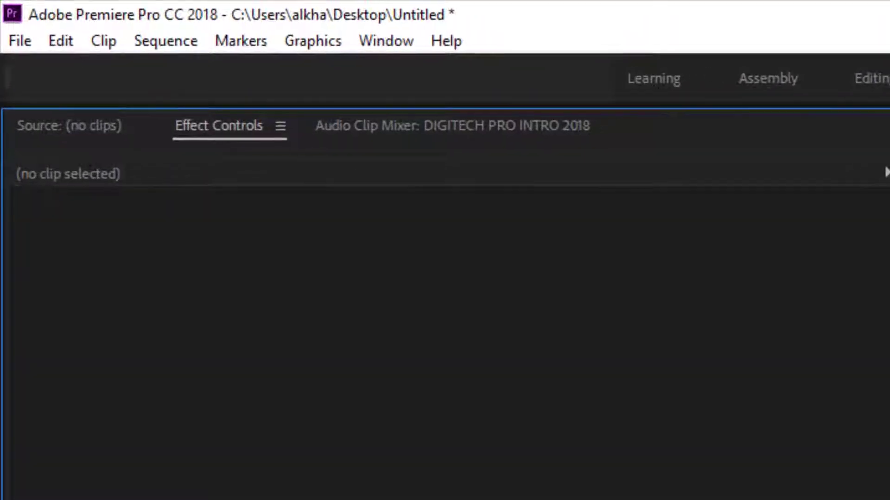
left_click(325, 371)
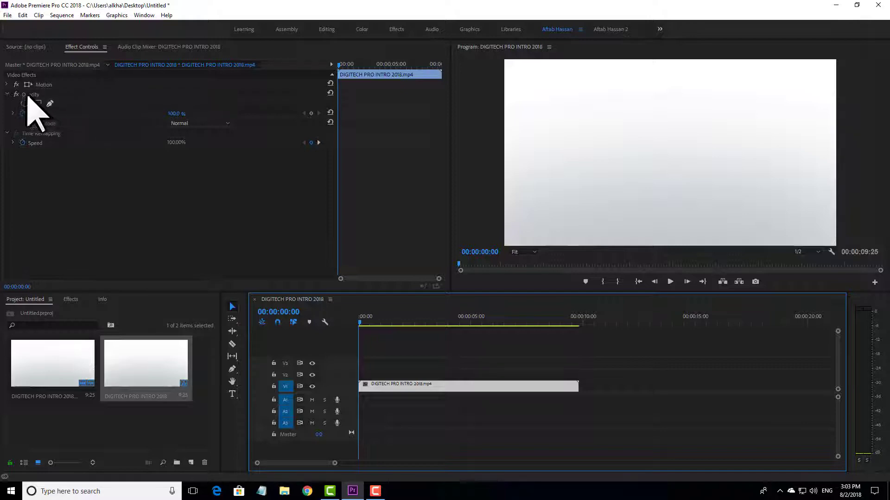
left_click(8, 94)
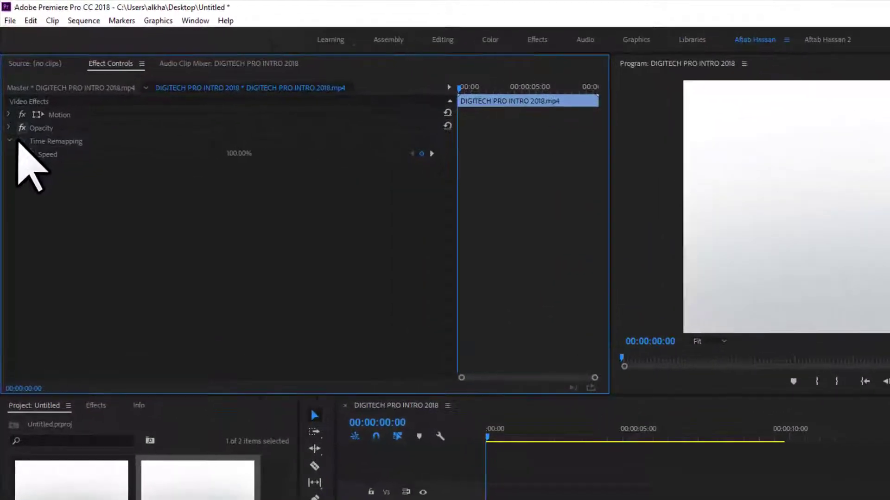
left_click(12, 177)
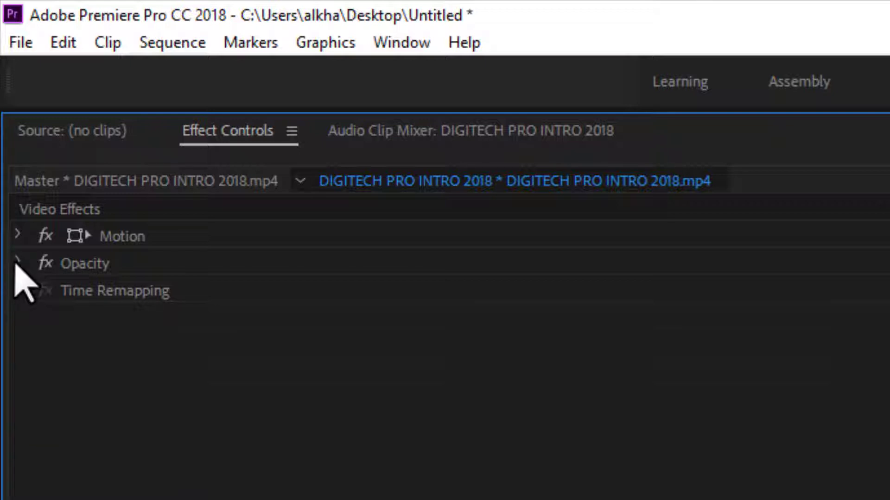
- Expand the clip's Opacity group and turn off keyframe animation for Opacity
left_click(17, 263)
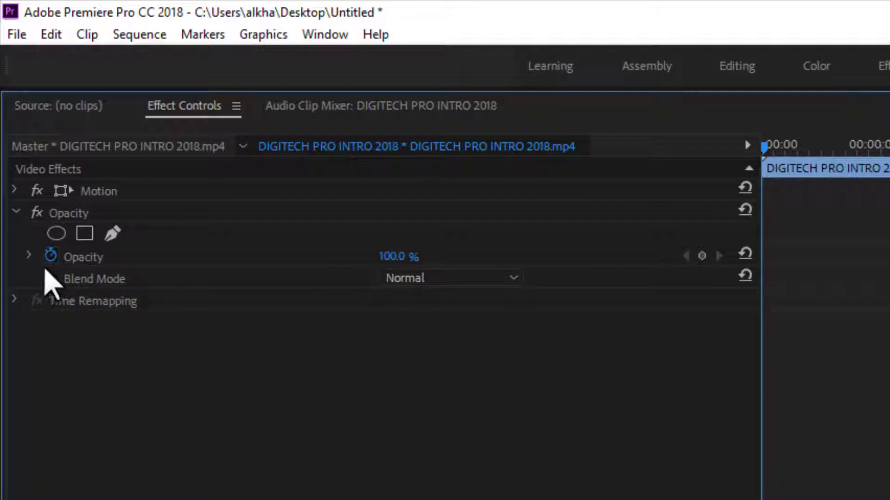
left_click(50, 256)
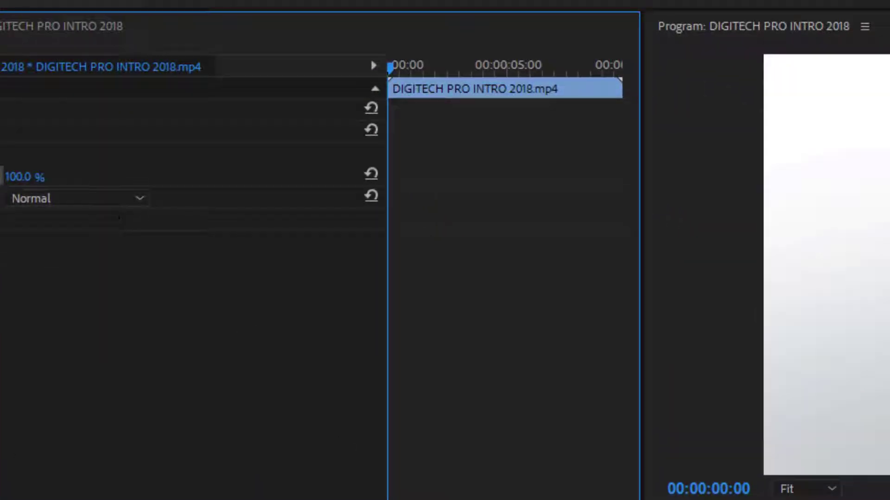
- Scrub the clip and return to its start, then deselect and reselect the clip in the sequence
left_click_drag(701, 118, 758, 122)
left_click_drag(466, 60, 453, 83)
key("Home")
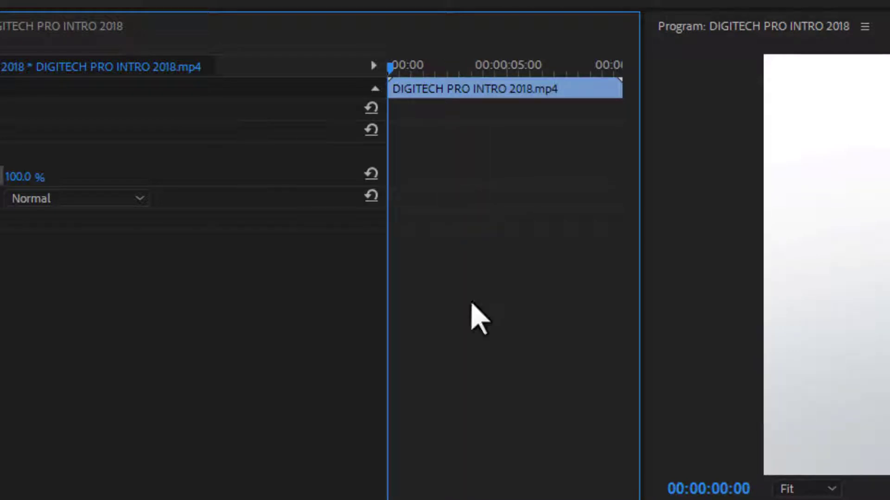
left_click(453, 457)
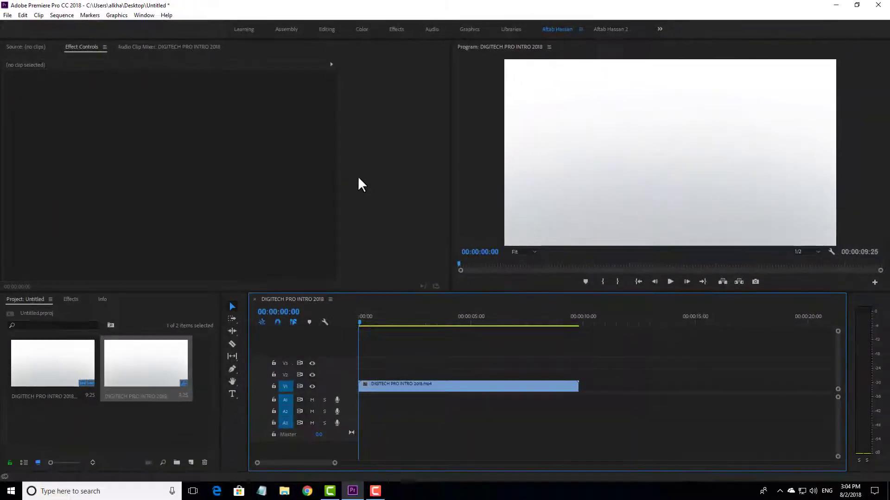
left_click(433, 323)
left_click(456, 385)
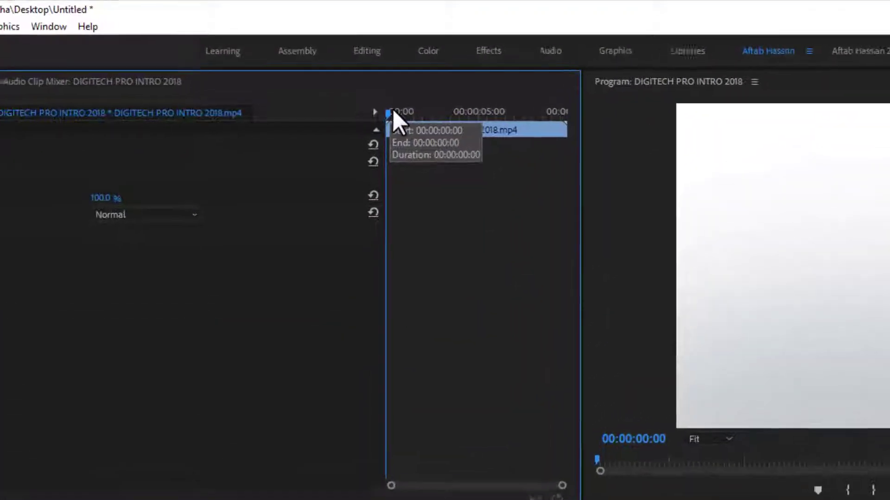
- Try lowering the whole clip's opacity to 54% without keyframes at 00:00:02:09, and return the playhead to the start
mouse_move(340, 65)
left_mouse_down()
mouse_move(363, 67)
mouse_move(351, 65)
left_mouse_up()
left_click_drag(414, 119, 435, 118)
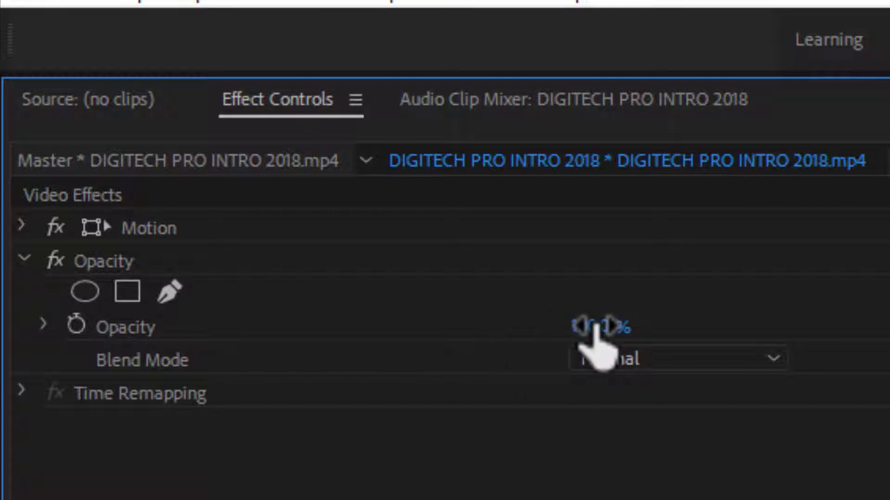
left_click_drag(595, 327, 522, 326)
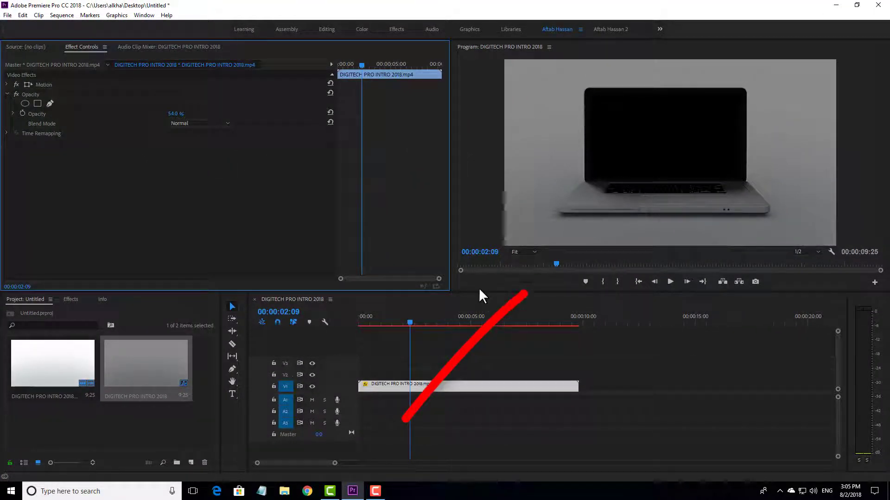
mouse_move(361, 64)
left_mouse_down()
mouse_move(433, 64)
mouse_move(352, 66)
mouse_move(440, 65)
mouse_move(284, 83)
left_mouse_up()
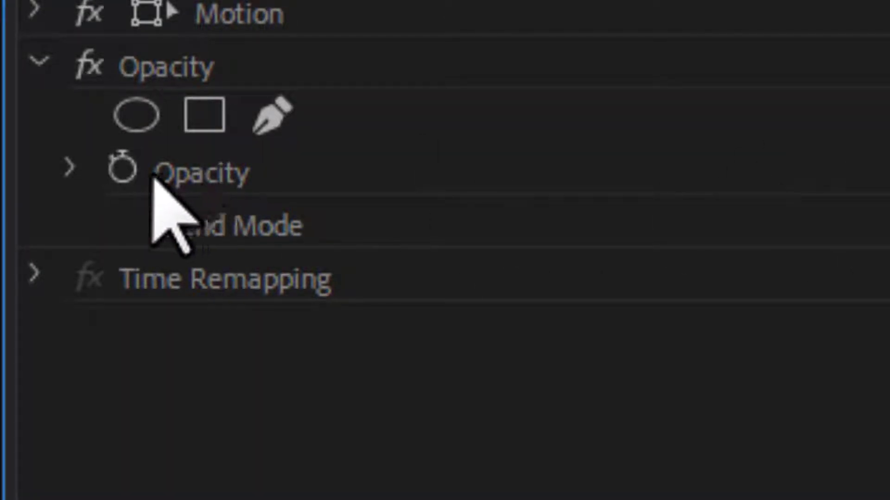
- Reset the clip's opacity to its default of 100%
left_click(418, 70)
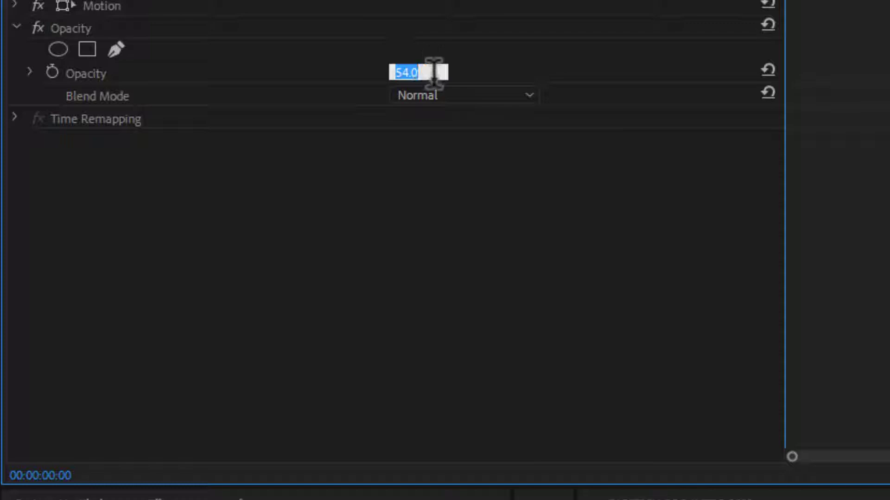
left_click(446, 210)
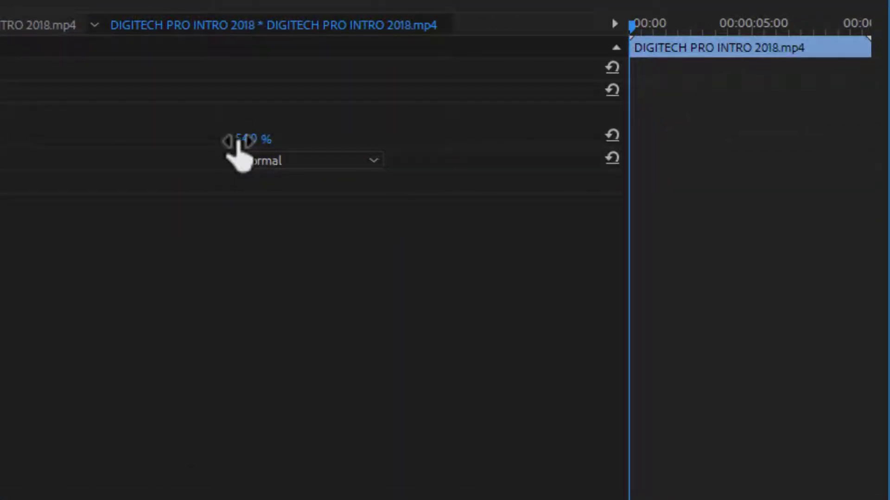
left_click(252, 138)
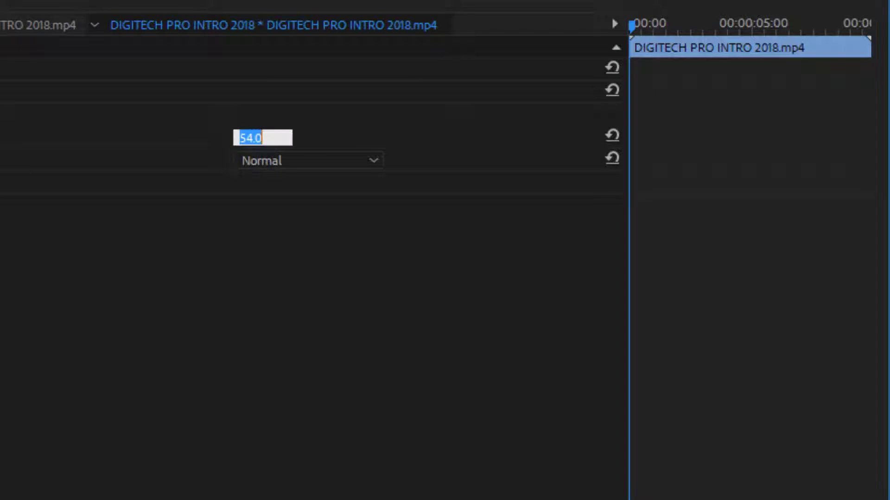
left_click(612, 137)
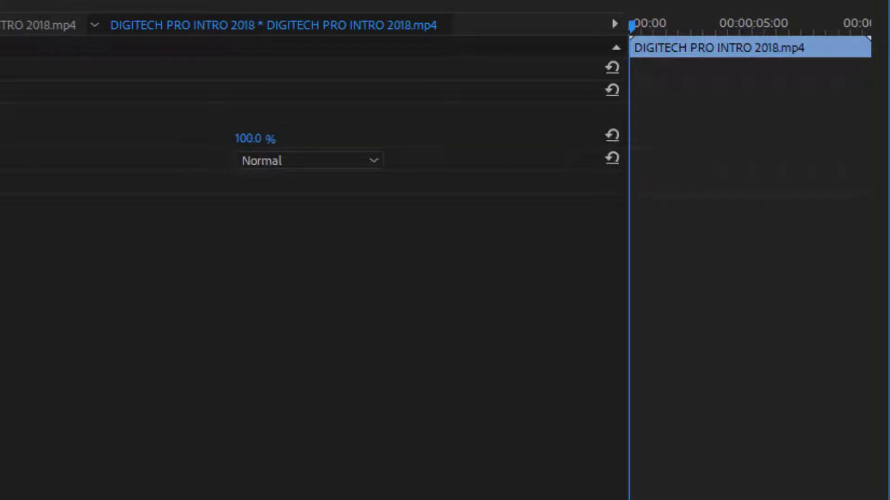
- Place the playhead just after the clip's start and enable opacity animation to create a 100% keyframe there
mouse_move(631, 25)
left_mouse_down()
mouse_move(661, 25)
mouse_move(630, 26)
left_mouse_up()
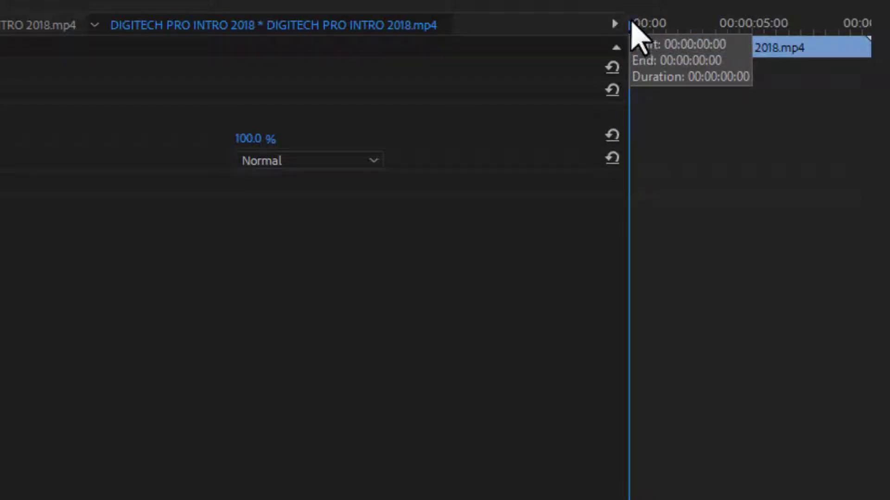
left_click_drag(638, 22, 650, 27)
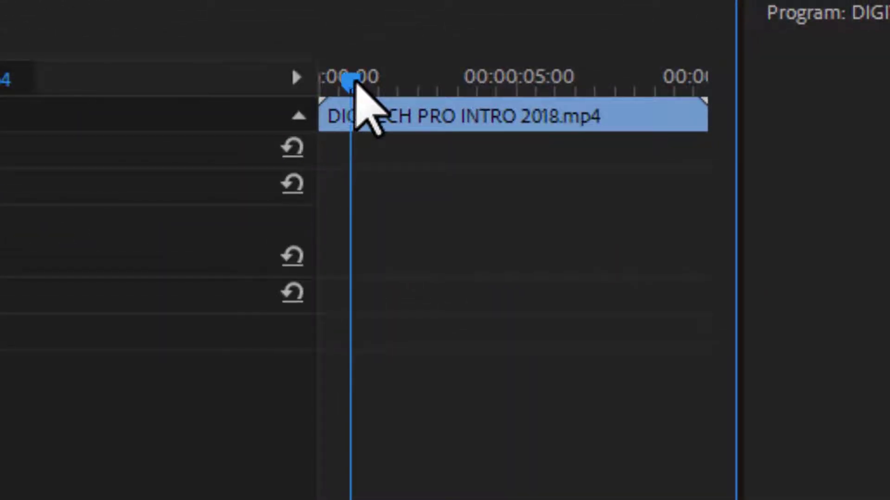
mouse_move(353, 82)
left_mouse_down()
mouse_move(330, 79)
mouse_move(341, 83)
left_mouse_up()
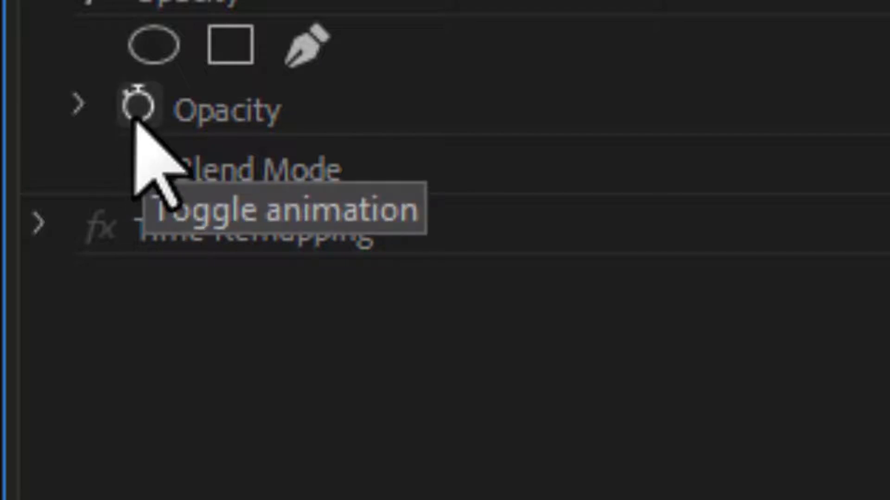
left_click(132, 118)
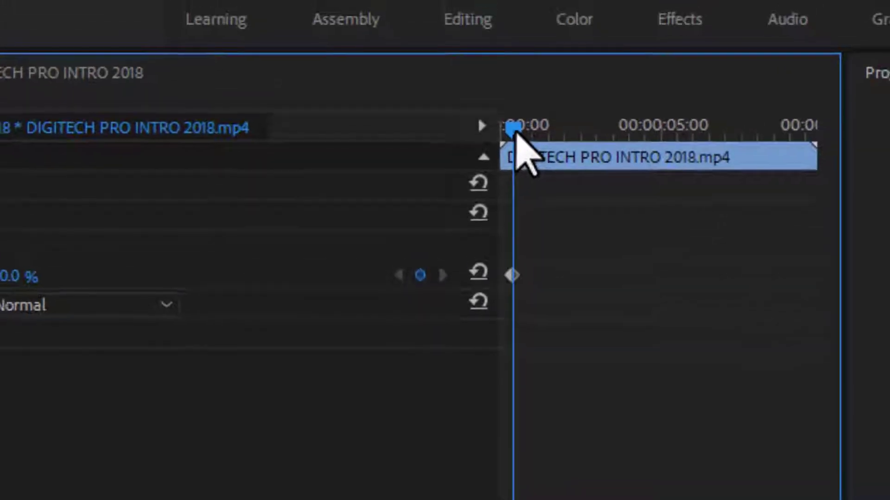
- Add a second opacity keyframe with a value of 50% slightly after the first one
left_click_drag(514, 134, 526, 133)
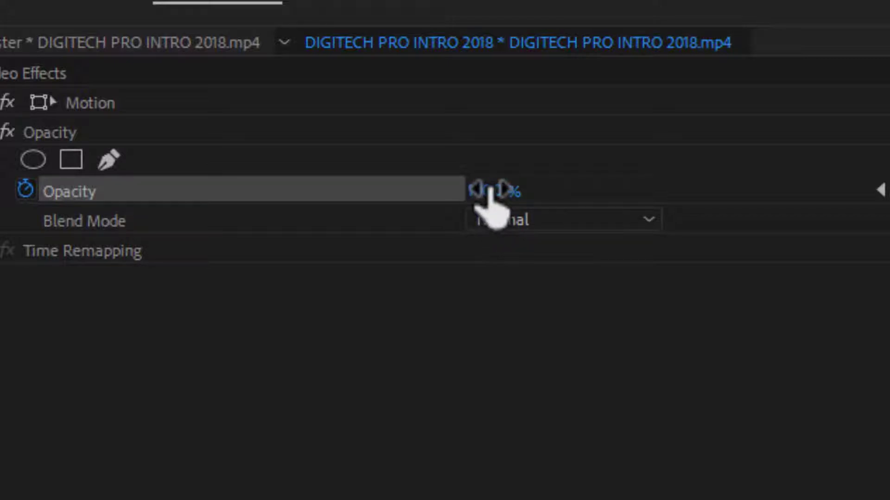
left_click(490, 191)
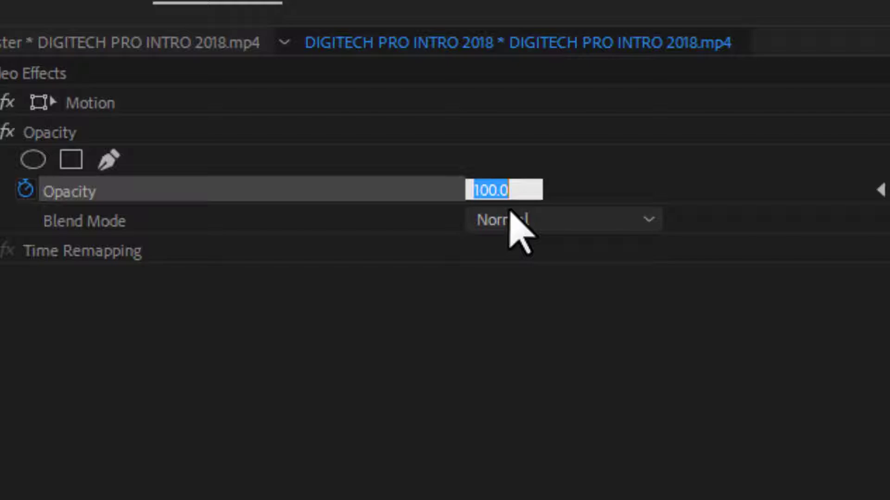
type("50")
key("Return")
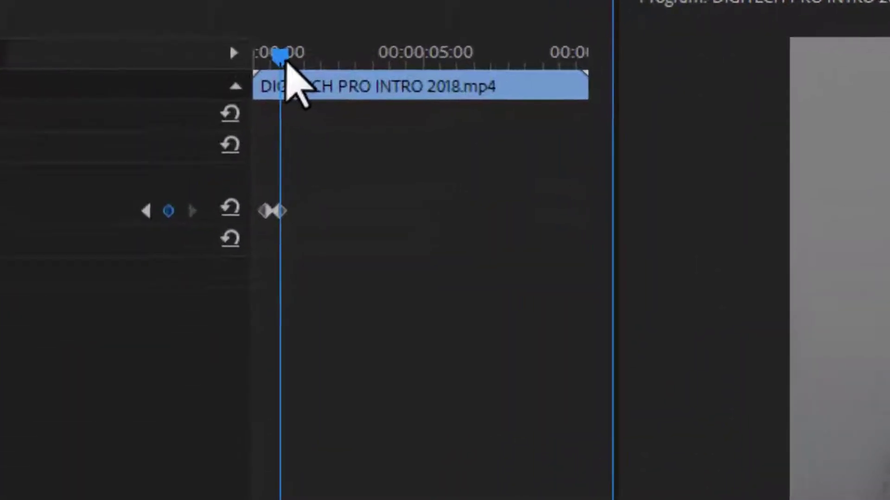
- Add a third opacity keyframe with a value of 100% slightly after the 50% keyframe
left_click_drag(285, 60, 296, 62)
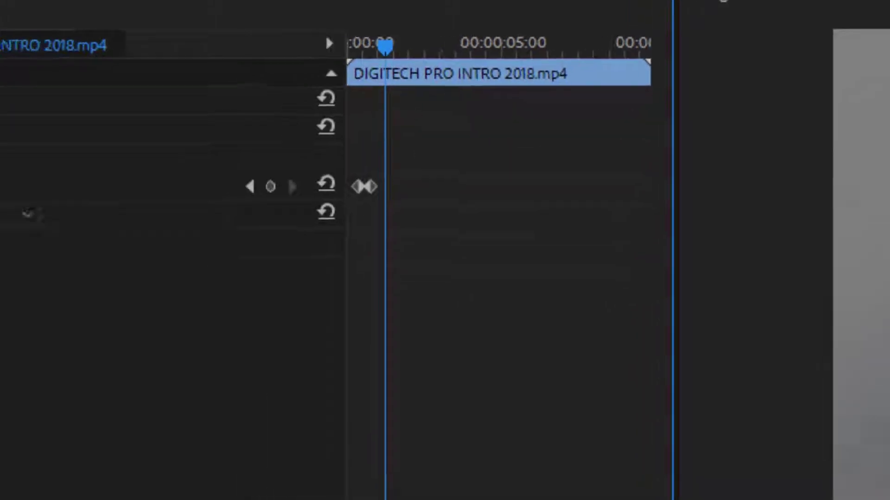
left_click(301, 123)
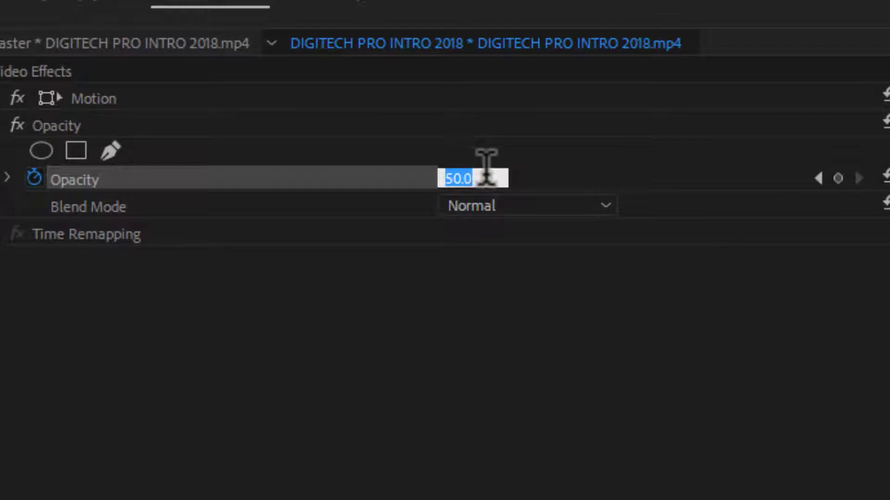
type("10")
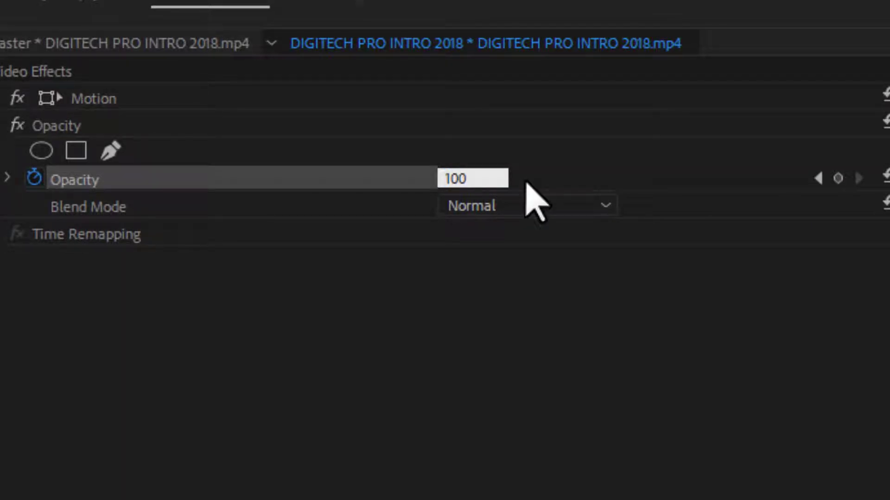
key("Return")
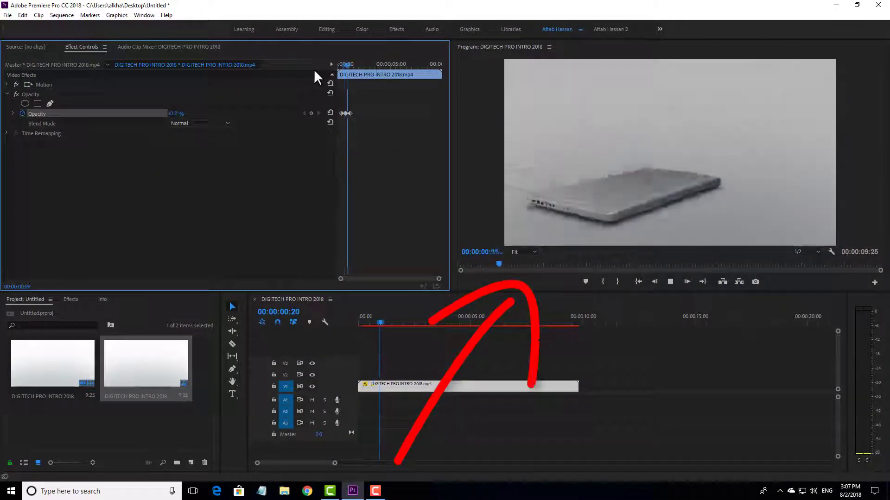
- Move the second and third opacity keyframes to space all three further apart, and play the fade from the start
key("space")
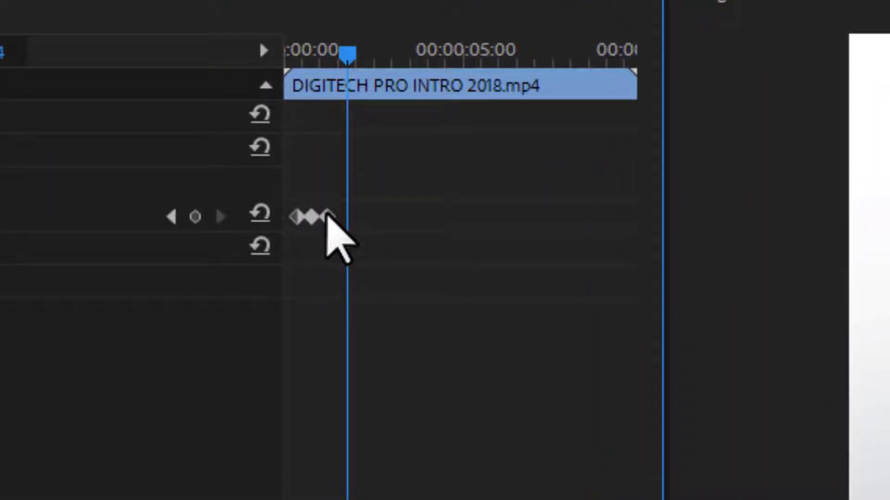
left_click_drag(326, 213, 386, 211)
left_click_drag(311, 216, 335, 217)
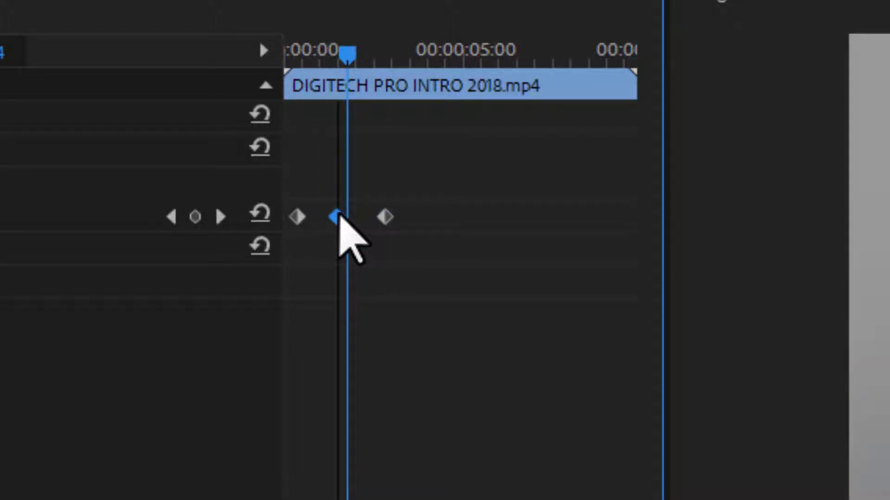
key("Home")
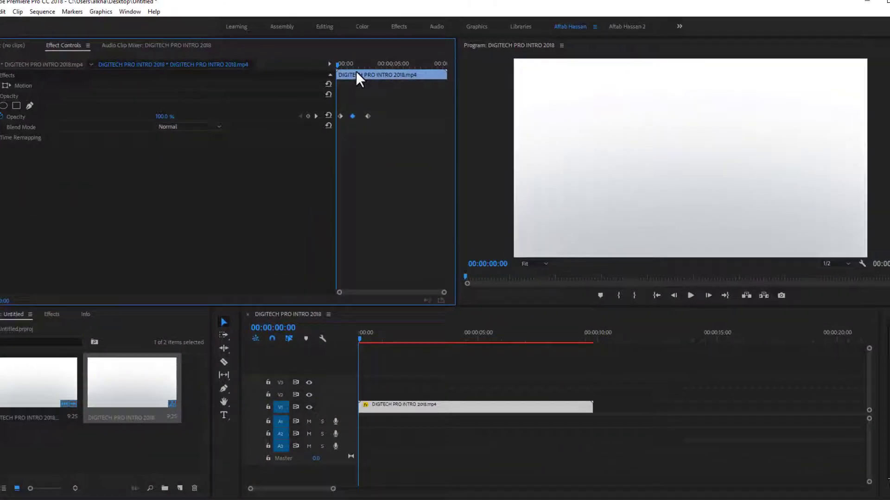
key("space")
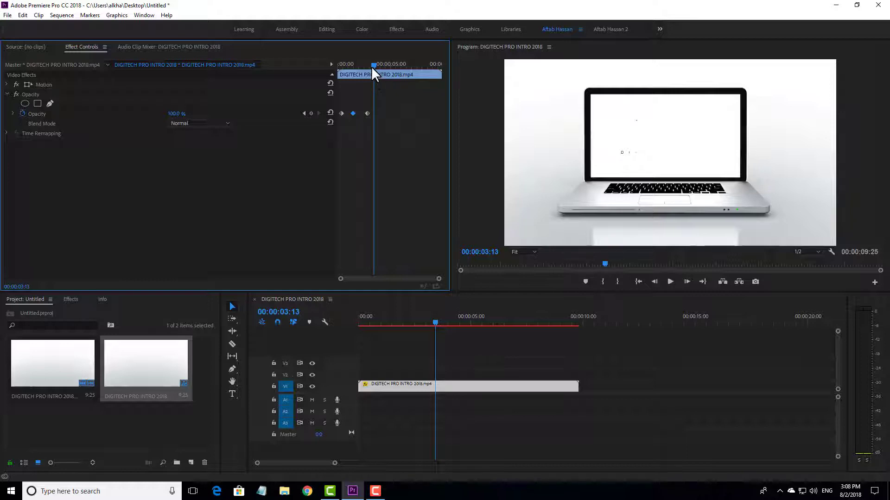
- Add a 50% opacity keyframe at about 00:00:03:13, after the third keyframe
left_click_drag(371, 65, 375, 66)
left_click(180, 114)
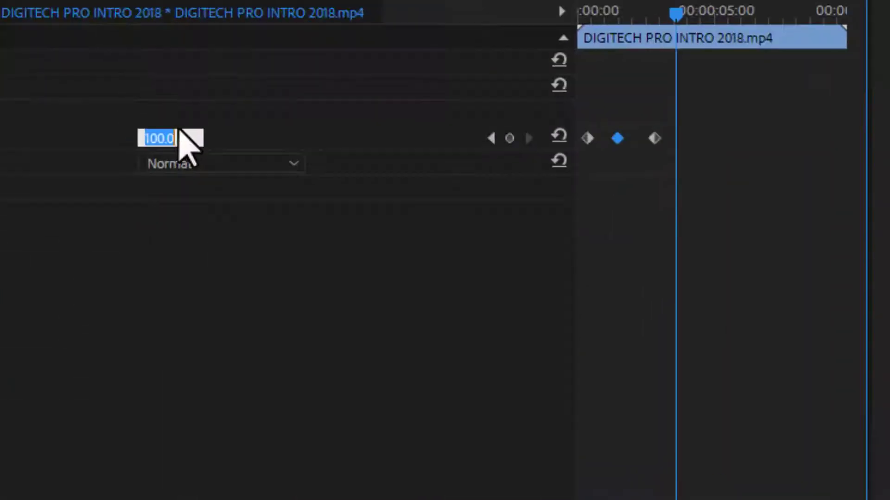
type("50")
key("Return")
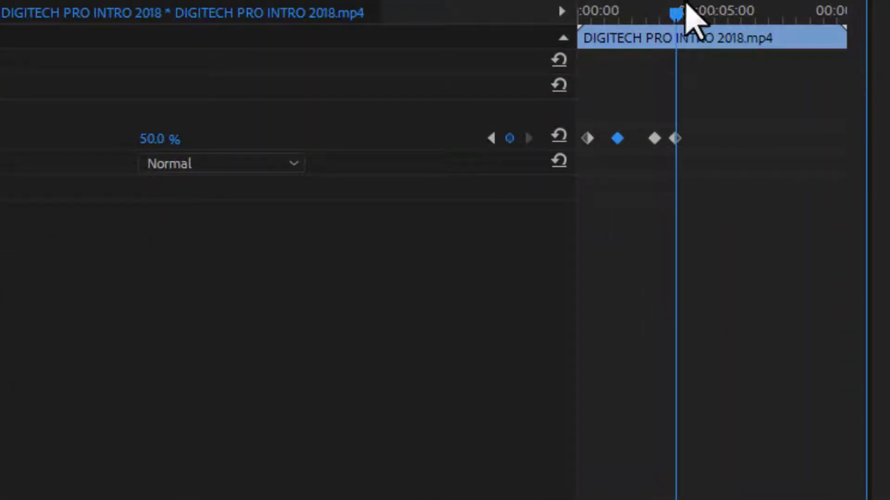
- Add an opacity keyframe reset to 100% after the last one, and another at 50% just past 00:00:05:00
left_click_drag(686, 4, 736, 17)
left_click(558, 136)
left_click(160, 139)
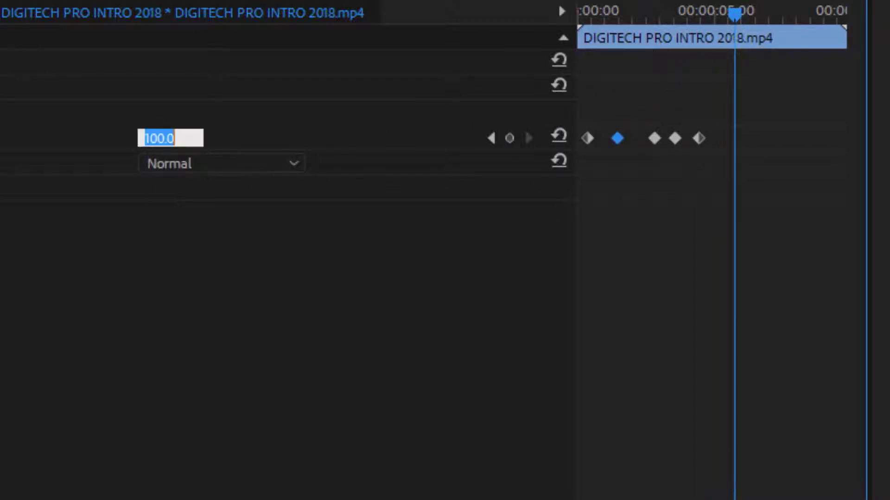
type("50")
key("Return")
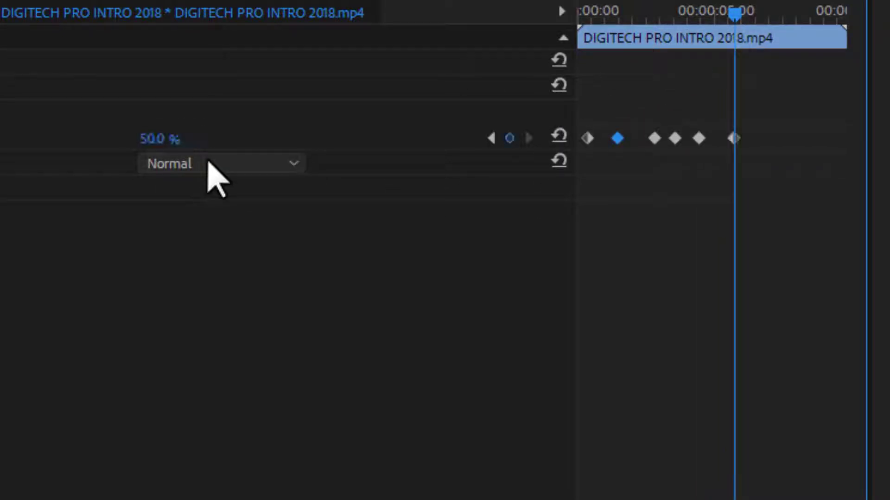
- Add an opacity keyframe reset to 100% at about 00:00:07:00, and play the fades from the start of the clip
left_click_drag(734, 14, 770, 13)
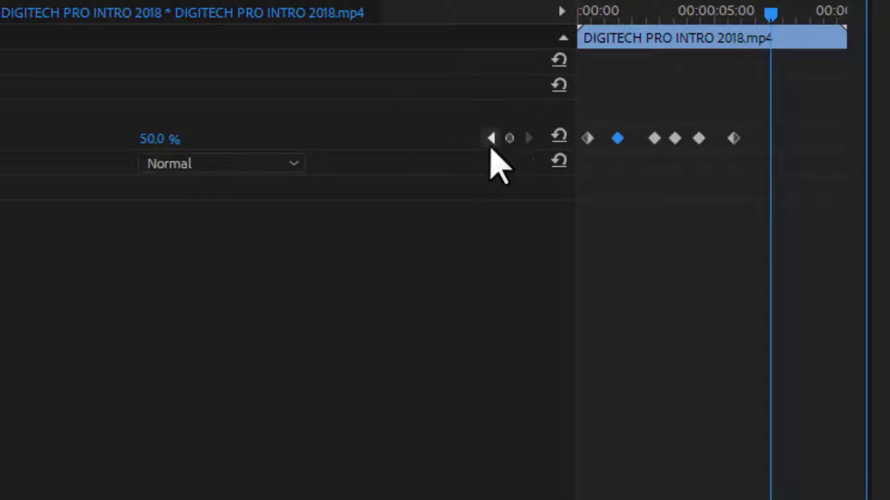
left_click(561, 137)
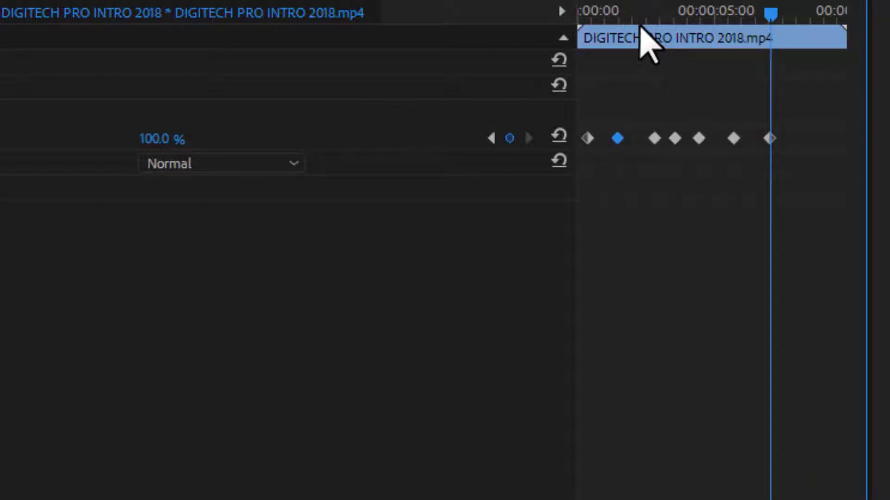
left_click_drag(640, 27, 526, 39)
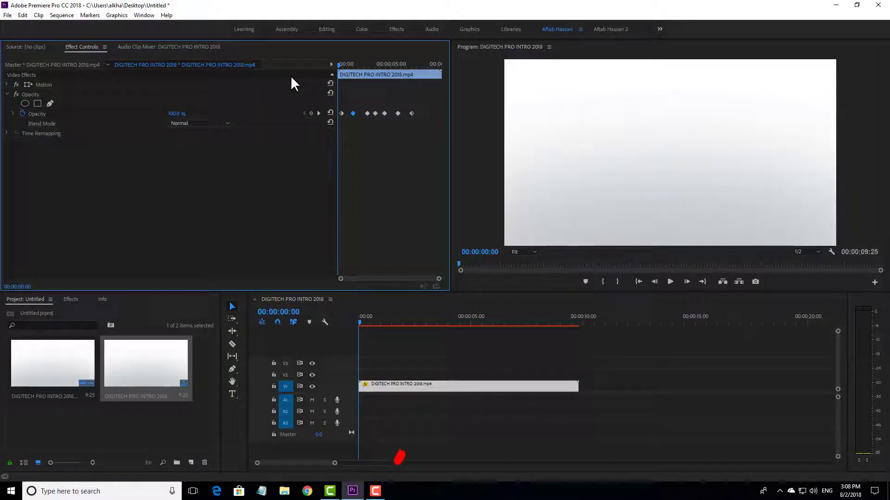
key("space")
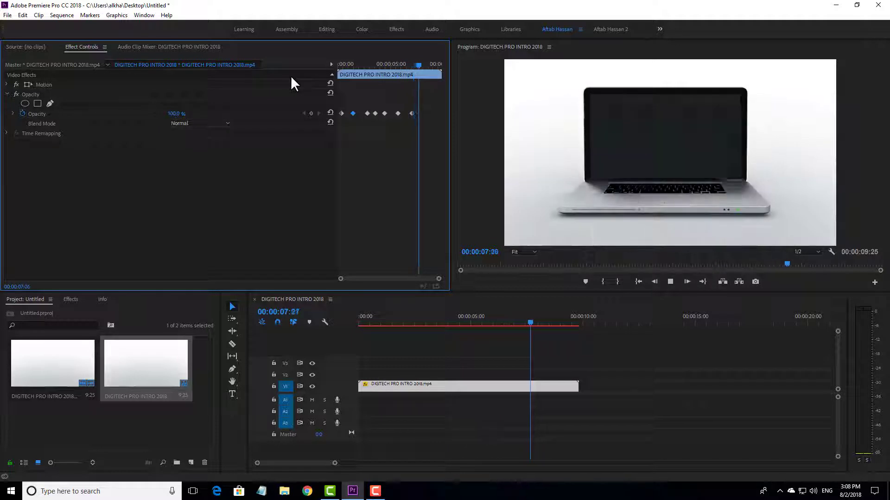
- Return to the start of the clip and delete all its opacity keyframes
left_click_drag(365, 62, 330, 76)
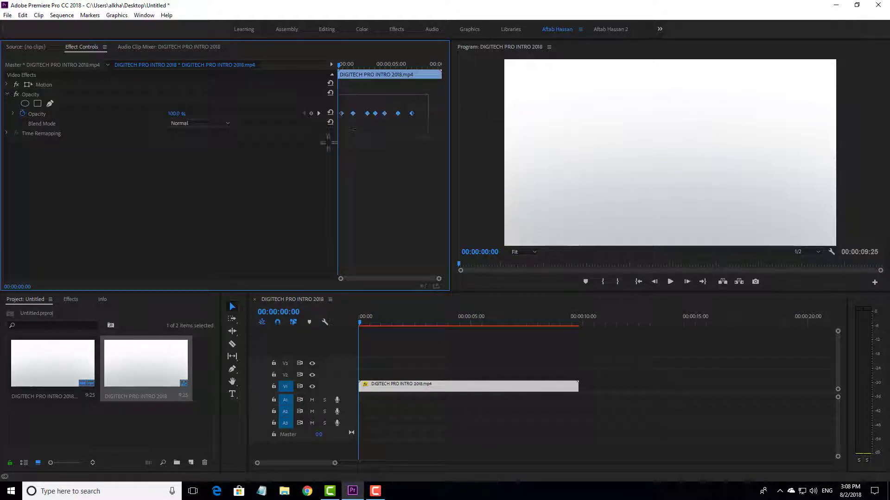
key("Delete")
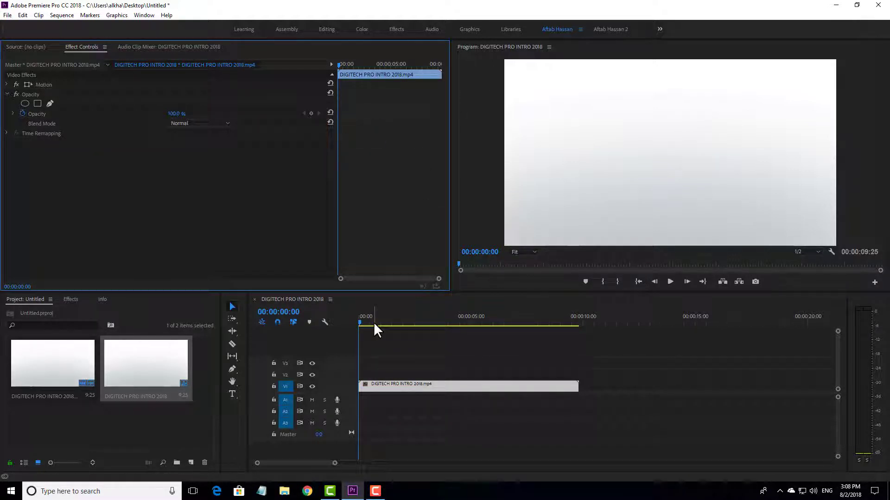
- Cut the intro clip at 00:00:06:00 and delete the part after the cut
left_click_drag(374, 321, 487, 317)
left_click_drag(563, 357, 547, 371)
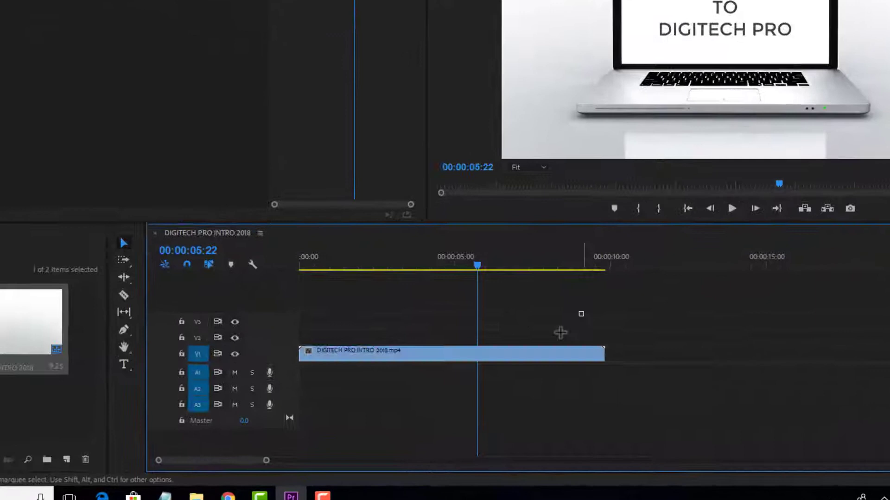
left_click_drag(561, 332, 499, 399)
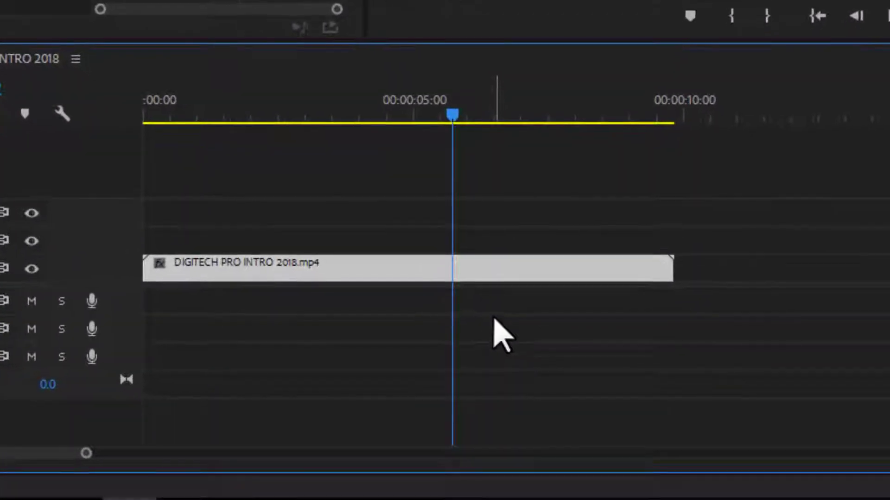
key("space")
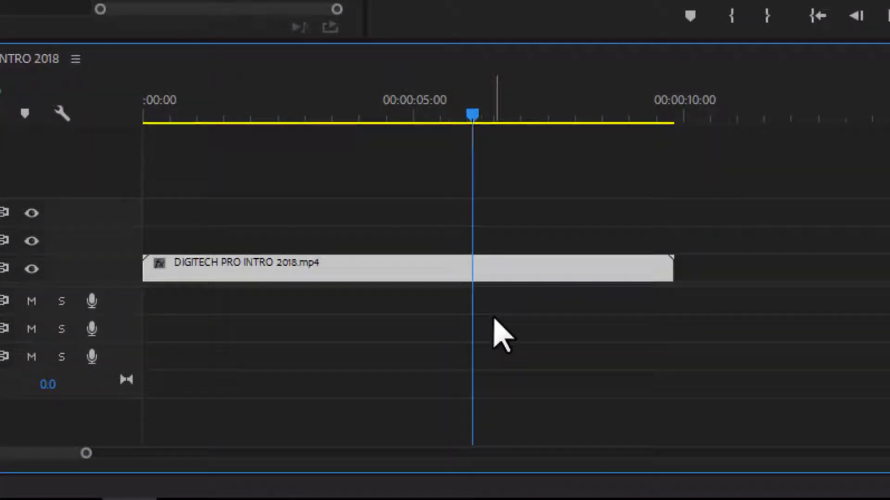
left_click_drag(442, 113, 473, 107)
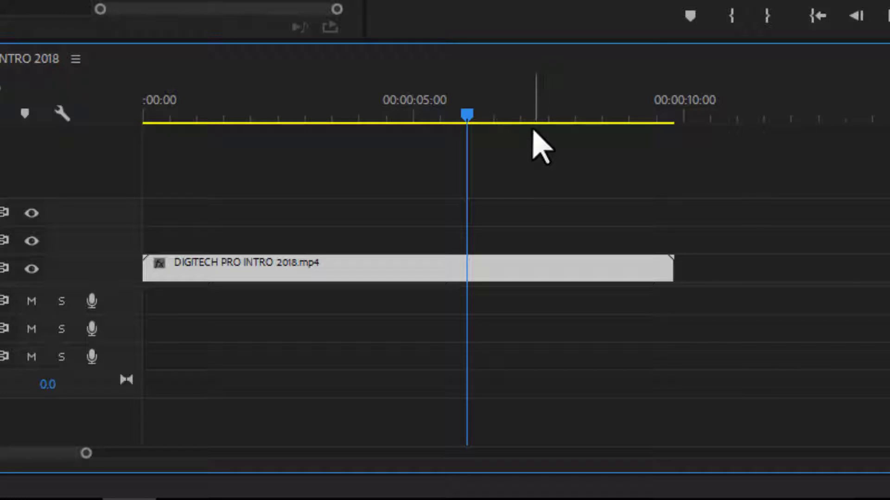
key("ctrl+k")
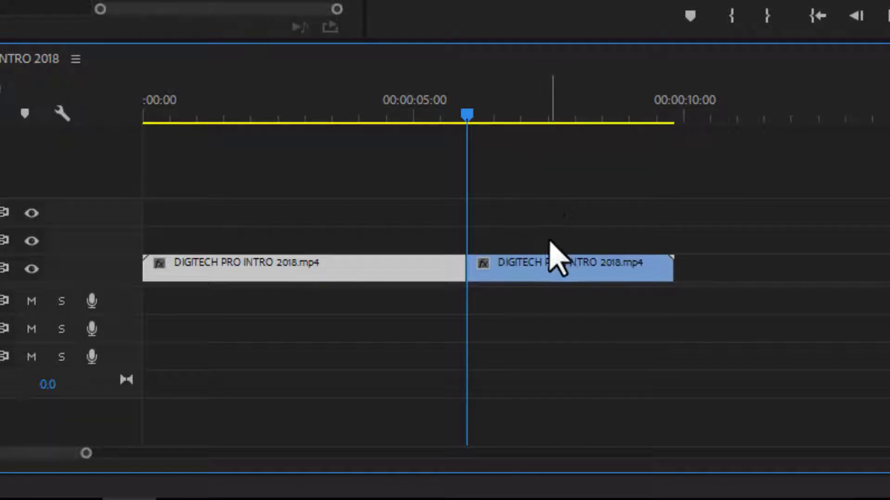
left_click_drag(537, 198, 679, 333)
left_click(679, 334)
left_click(621, 273)
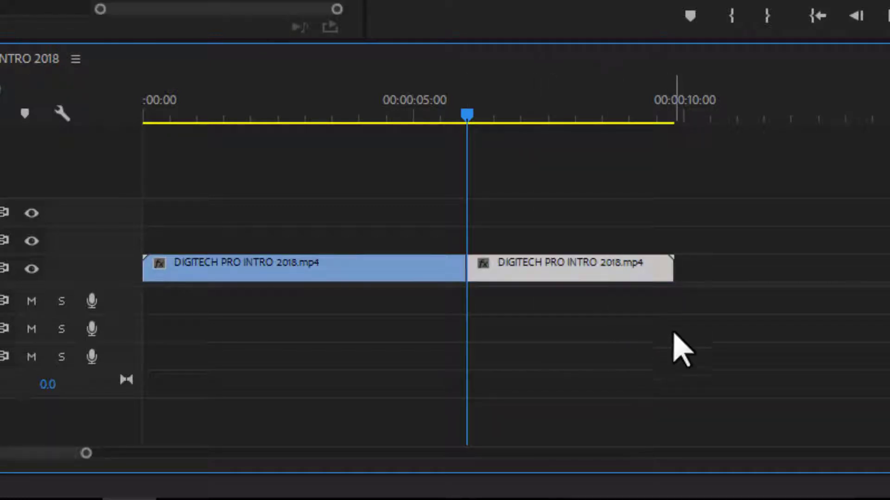
key("Delete")
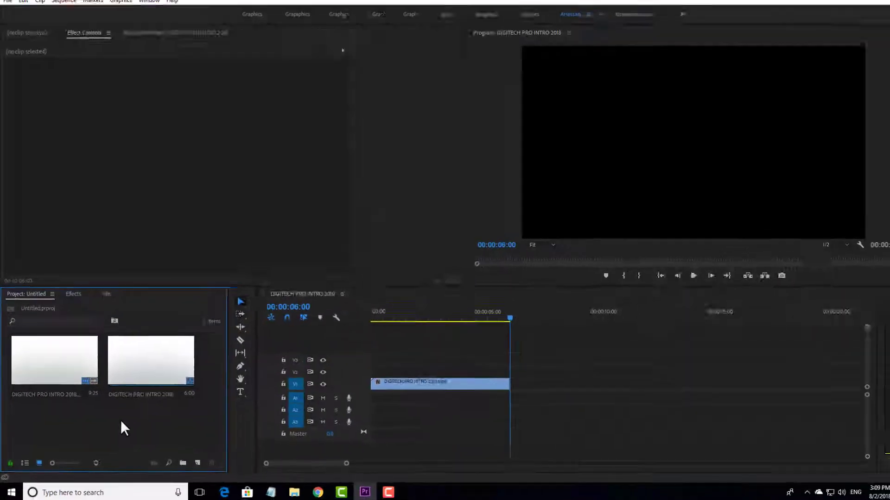
- Import the DIGITECH PRO OUTRO 2018 video and place it on track V1 after the intro clip, without its audio
double_click(122, 421)
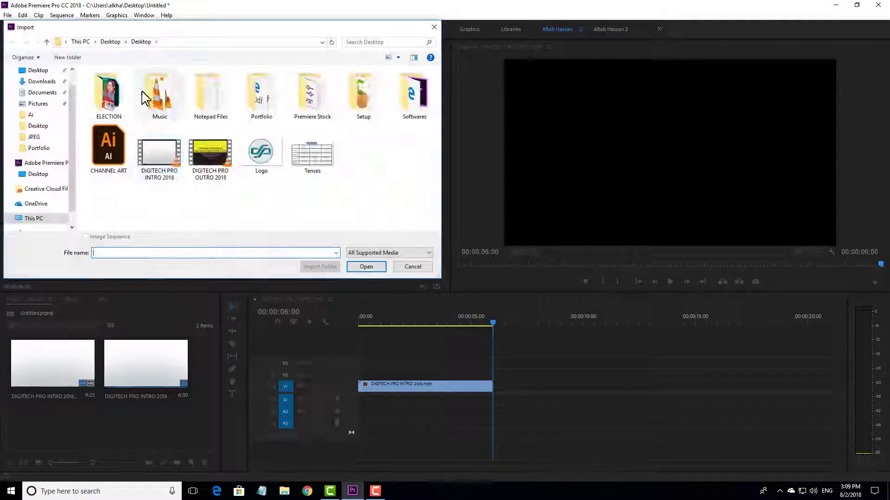
double_click(214, 169)
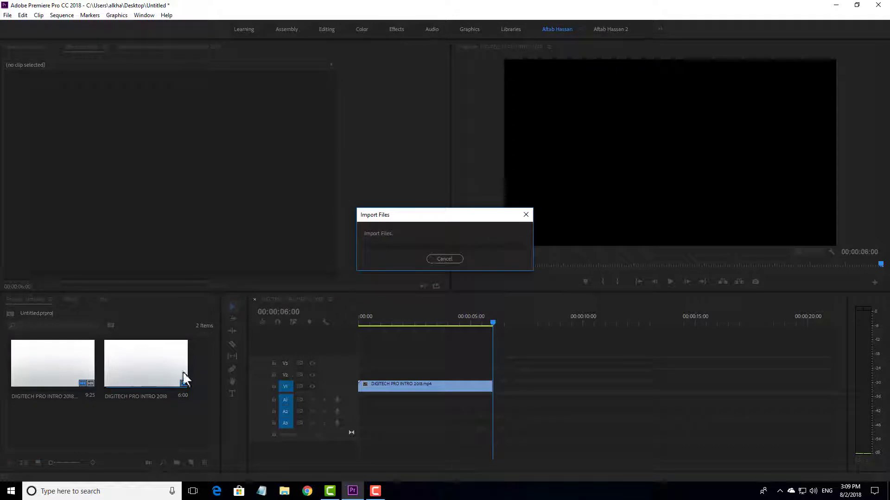
left_click_drag(178, 370, 524, 385)
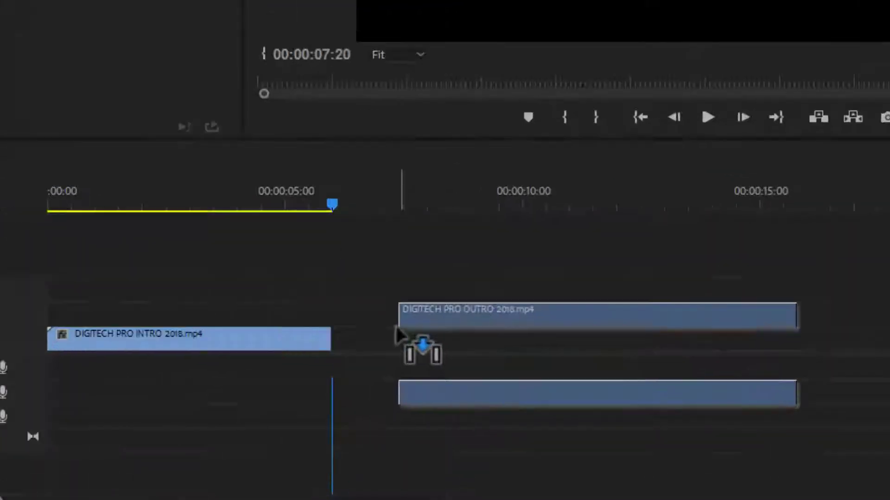
left_click_drag(398, 331, 399, 330)
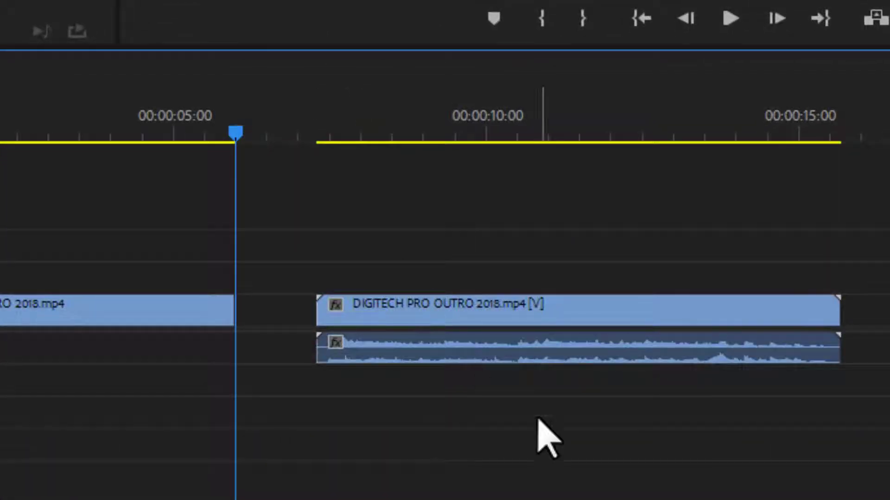
left_click(512, 354)
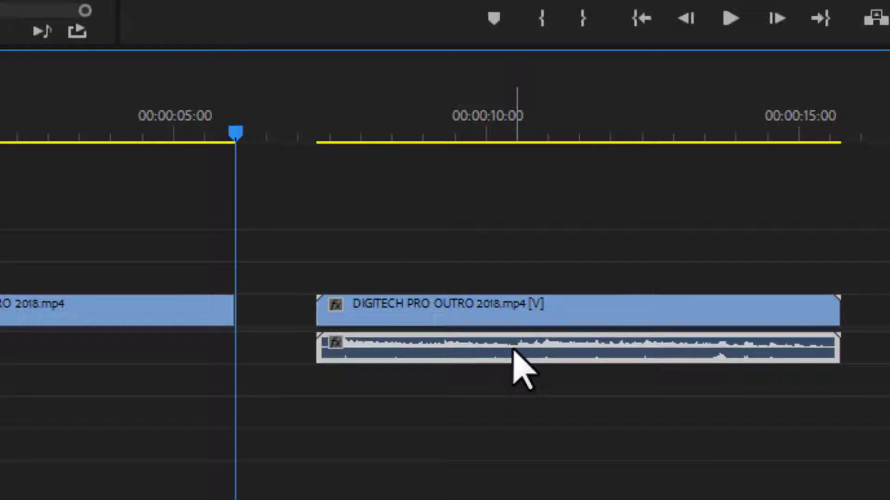
key("Delete")
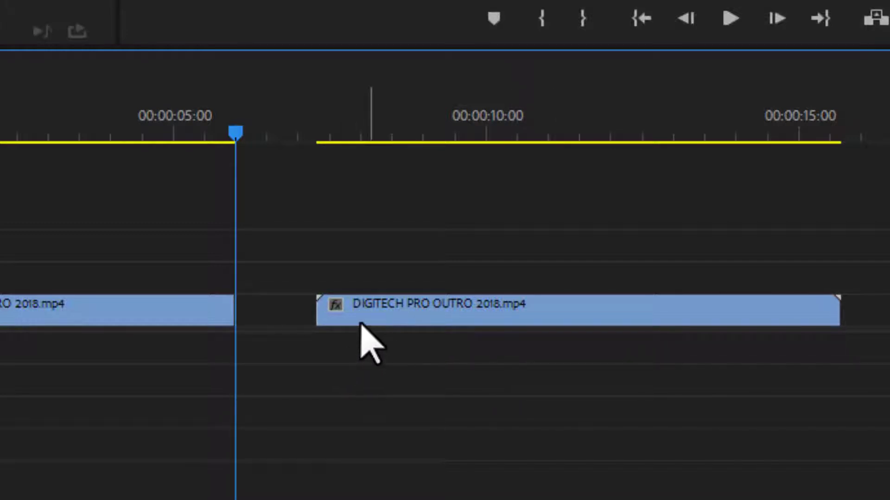
- Move the outro clip onto track V2 so it starts at 00:00:04:27 and overlaps the end of the intro clip
left_click_drag(357, 306, 210, 288)
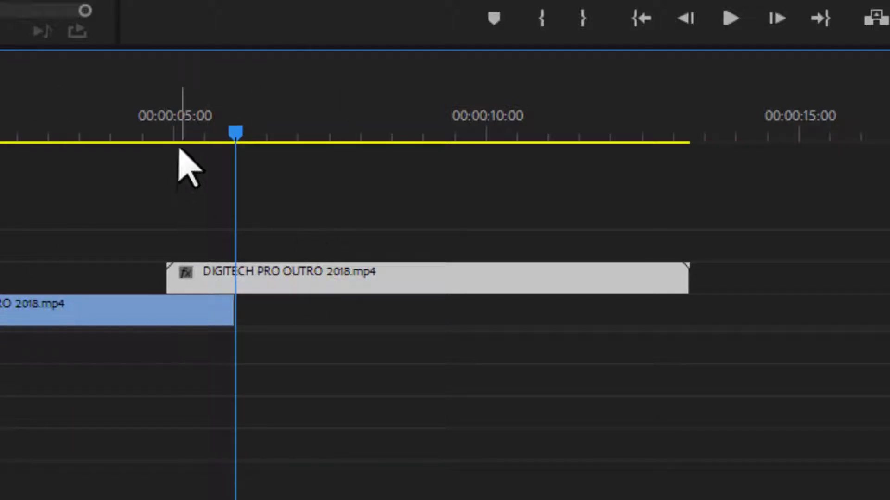
left_click_drag(206, 131, 116, 130)
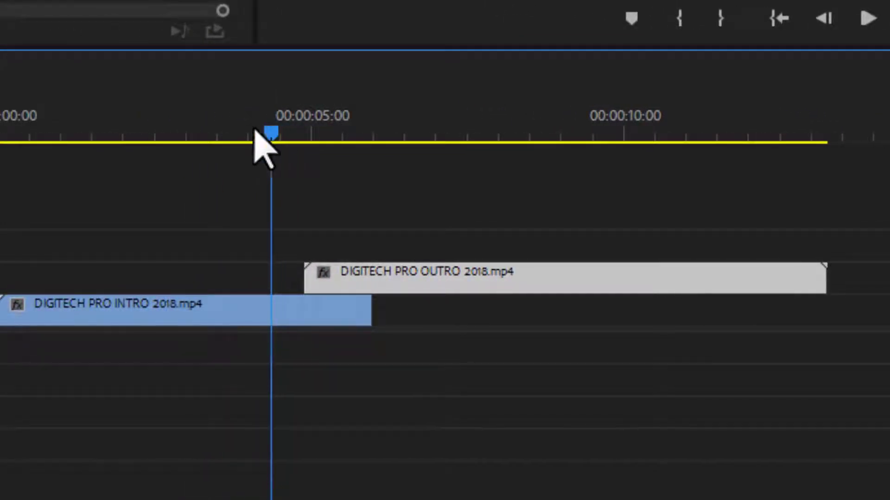
left_click_drag(255, 131, 236, 126)
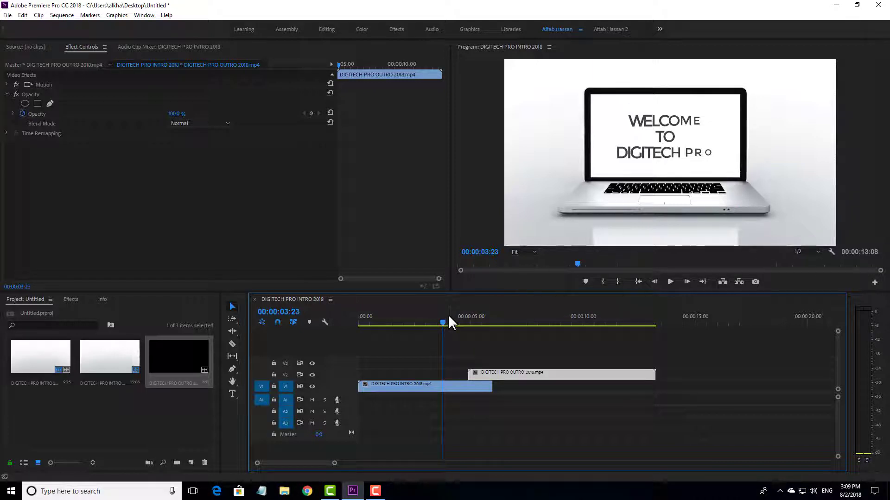
left_click_drag(449, 318, 469, 319)
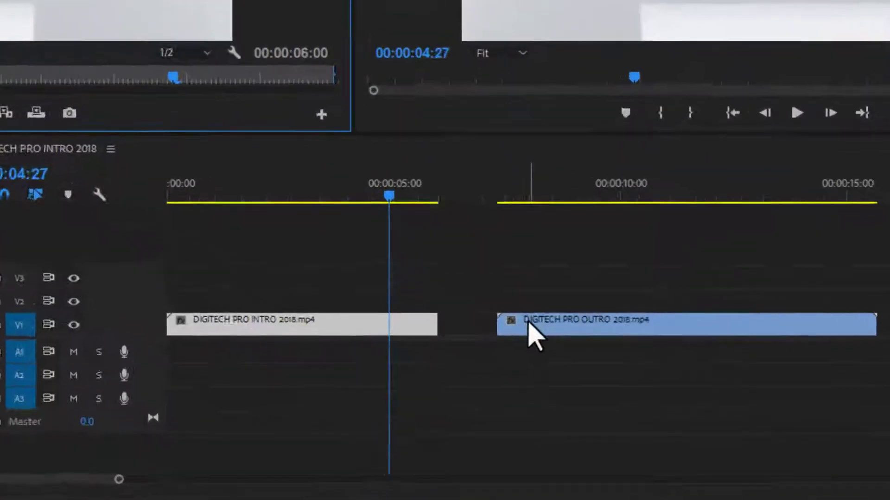
left_click_drag(538, 383, 501, 365)
left_click_drag(424, 234, 357, 234)
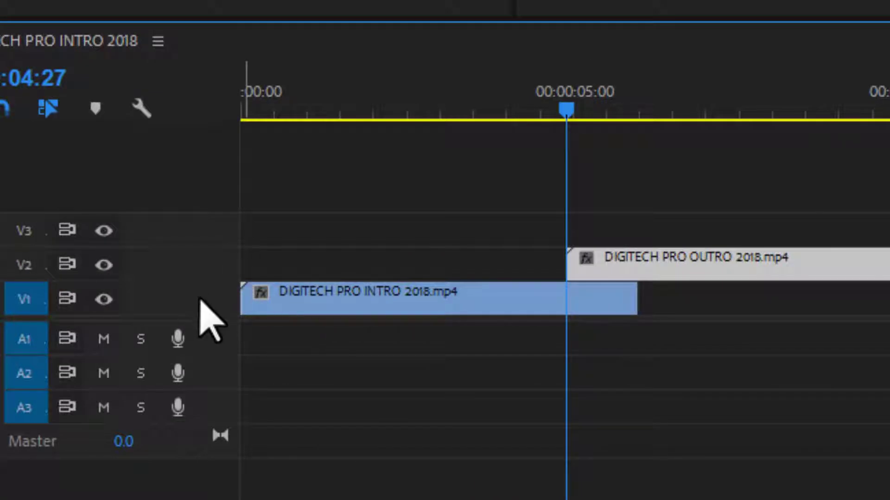
- Expand tracks V1 and V2 in height, and bring up the Effect Controls
double_click(201, 300)
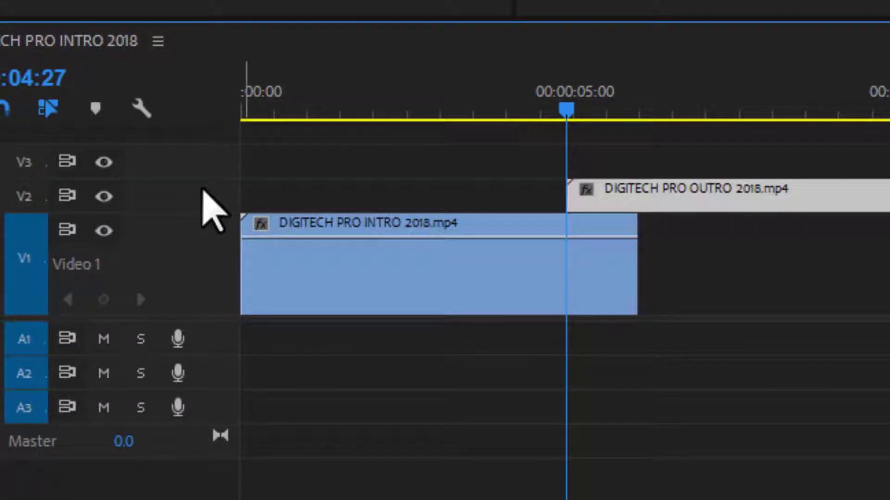
double_click(202, 190)
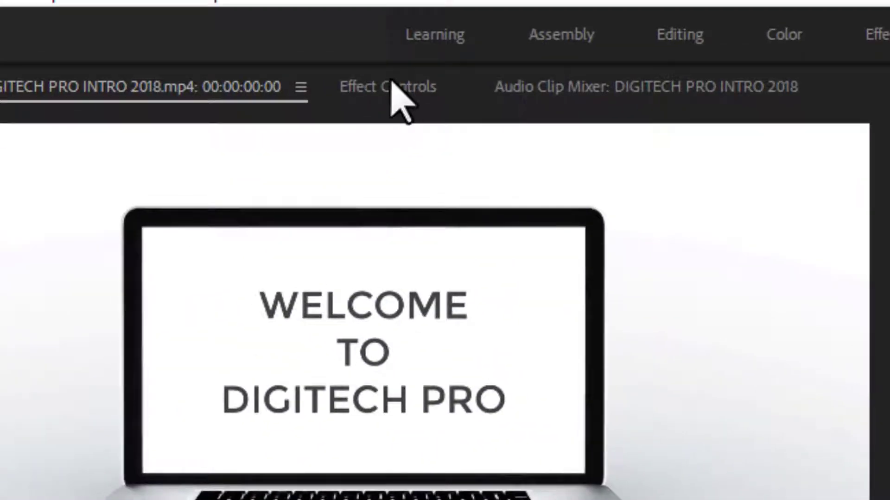
left_click(392, 85)
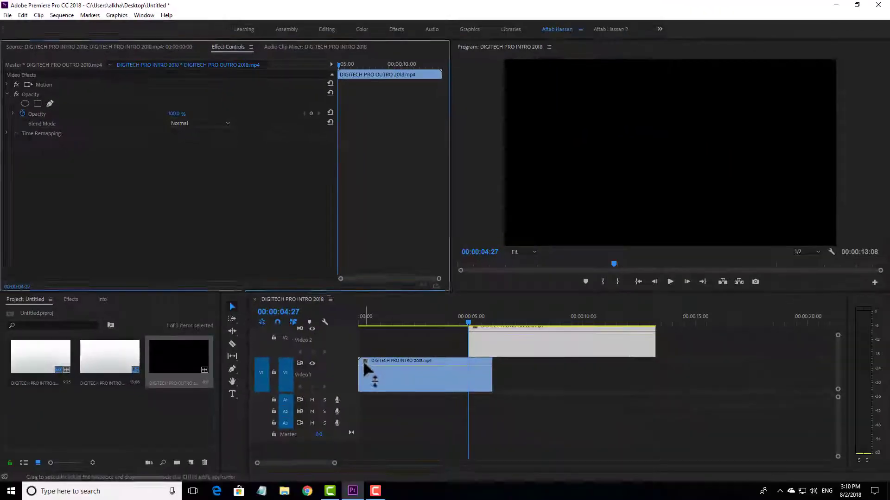
- Set the intro clip on V1 to show its Opacity keyframe line in the timeline
right_click(364, 361)
left_click(354, 361)
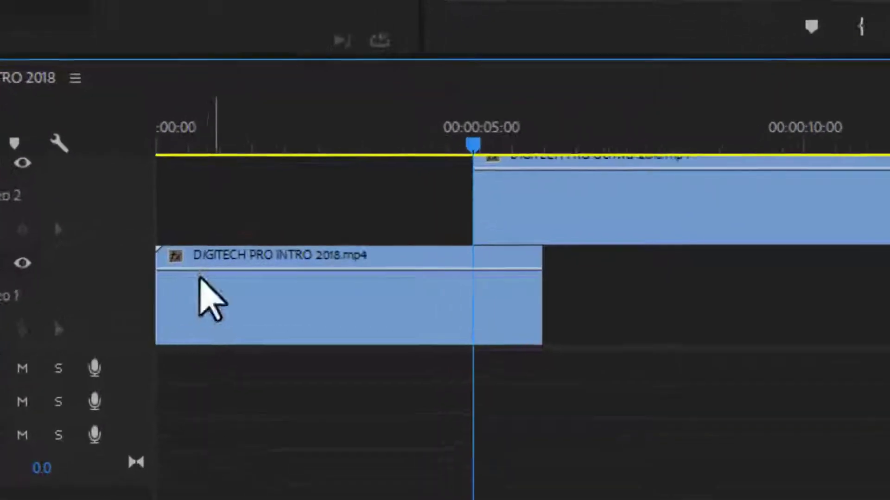
left_click(171, 250)
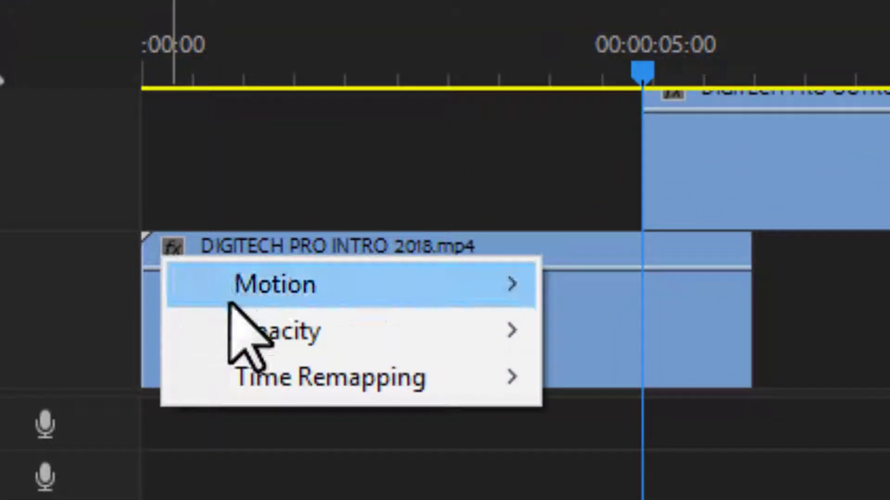
mouse_move(244, 320)
left_click(664, 321)
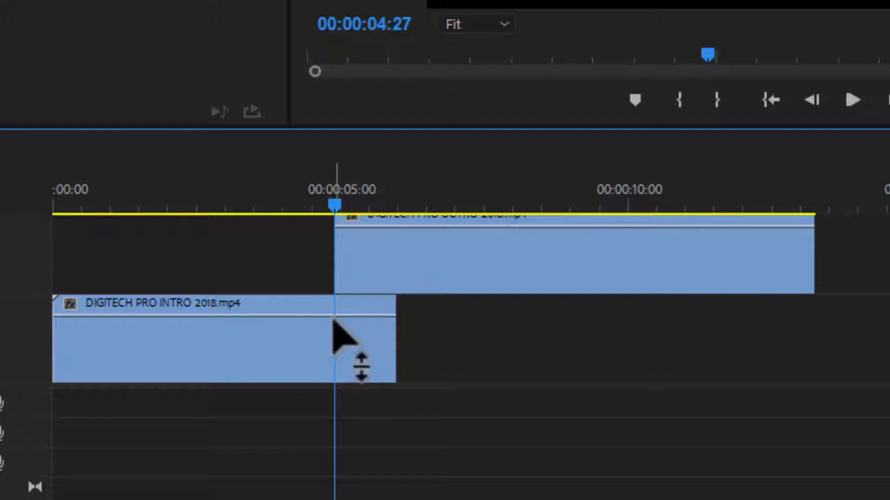
- Add two opacity keyframes to the intro clip with the Pen tool, at 00:00:04:27 and at the clip's end
key("p")
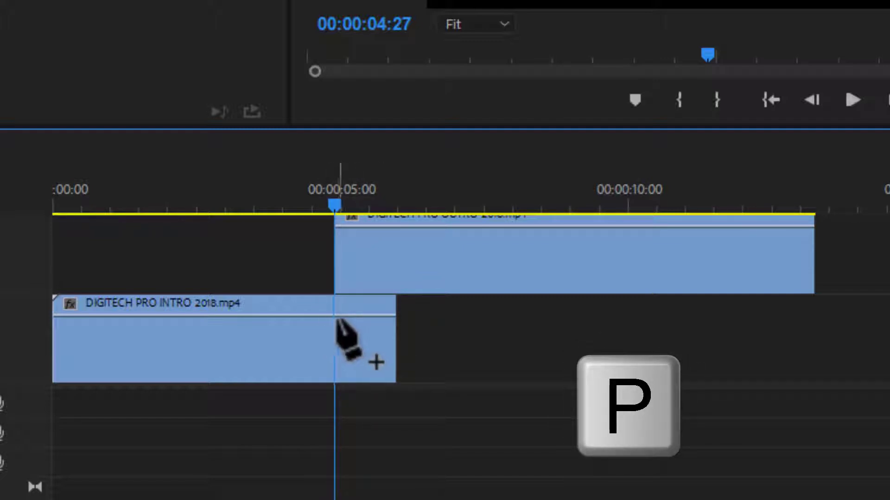
left_click(334, 316)
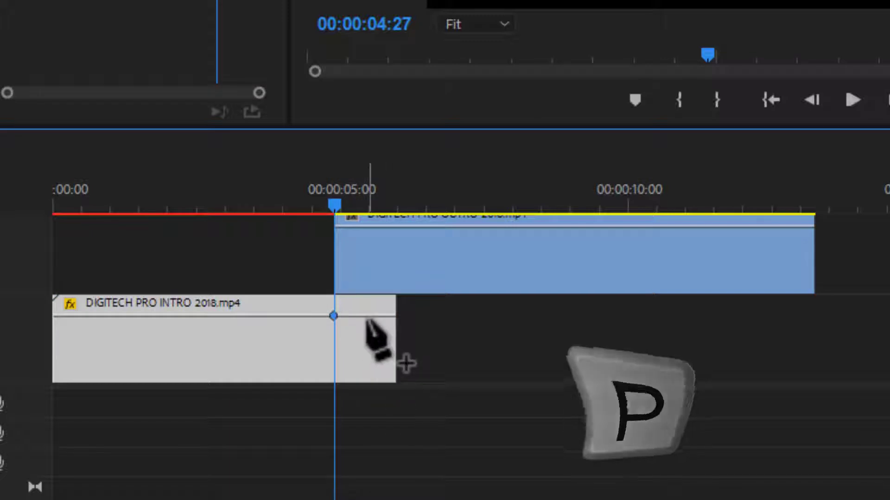
left_click(393, 316)
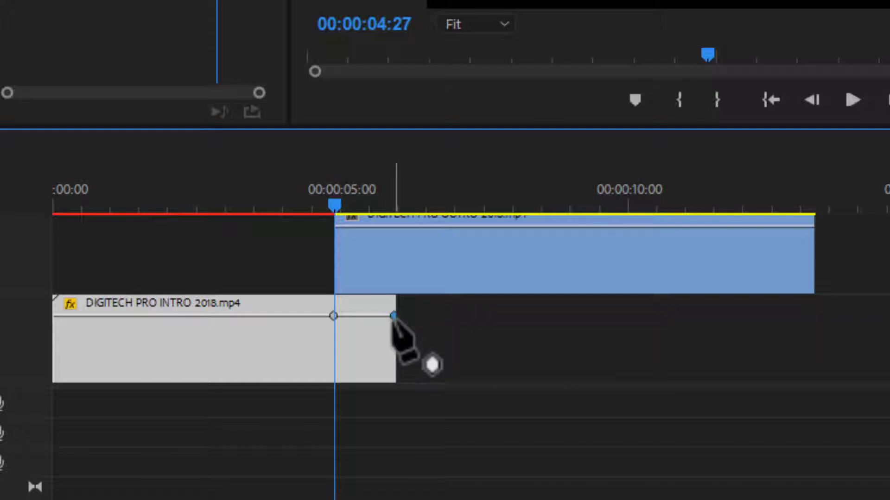
- Lower the intro clip's end opacity keyframe on V1 to 0% with the Selection tool, so the clip fades out
key("v")
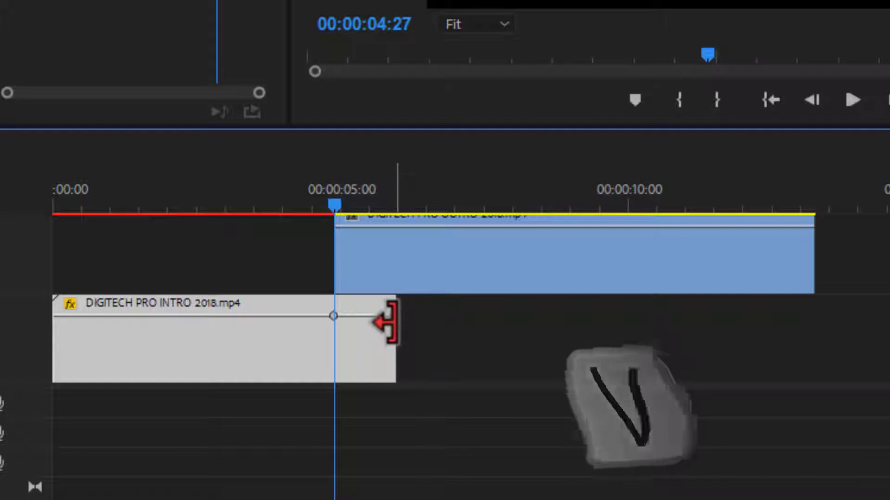
left_click(394, 316)
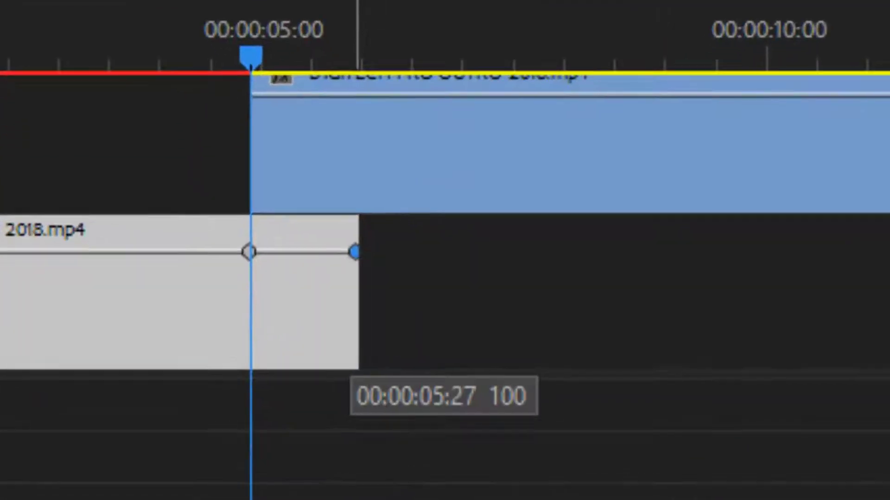
left_click_drag(354, 251, 354, 353)
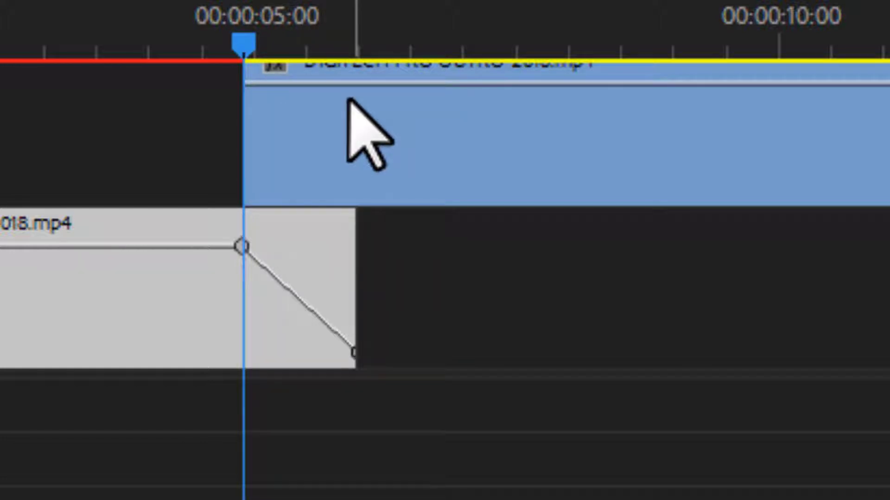
- Add two opacity keyframes to the outro clip on V2 with the Pen tool, at the intro clip's end and at the outro's start
left_click_drag(244, 40, 354, 39)
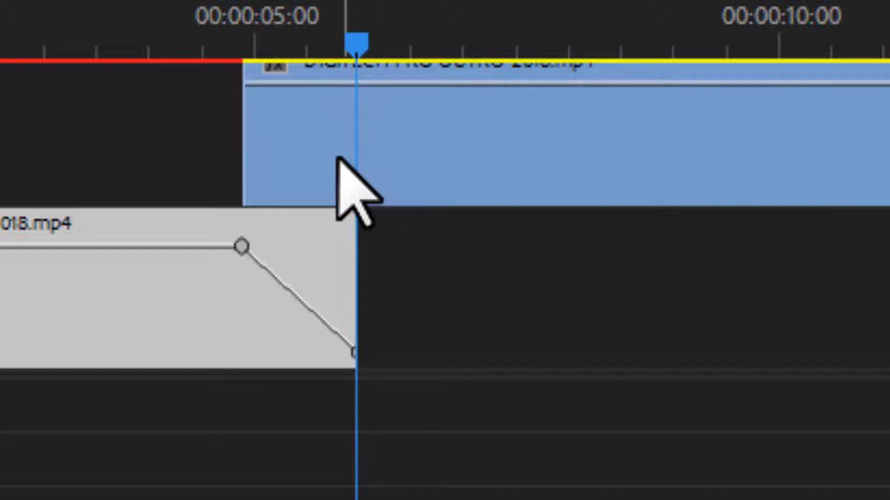
key("p")
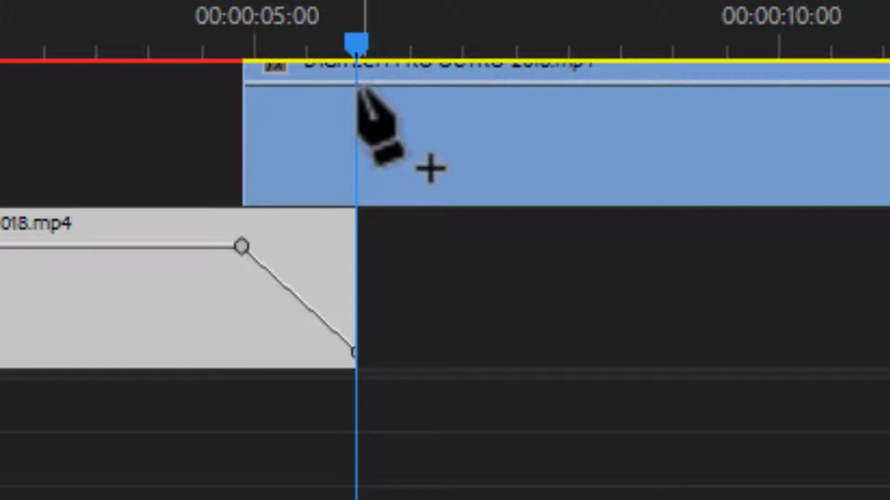
left_click(356, 85)
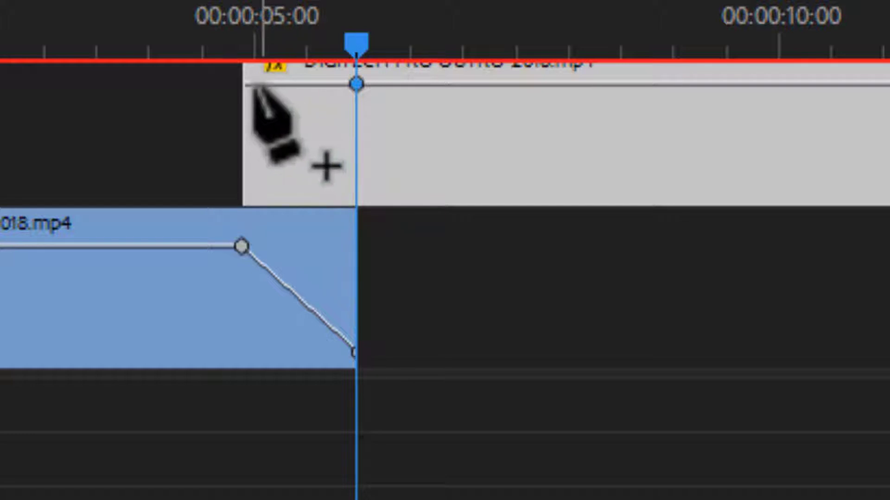
left_click(260, 93)
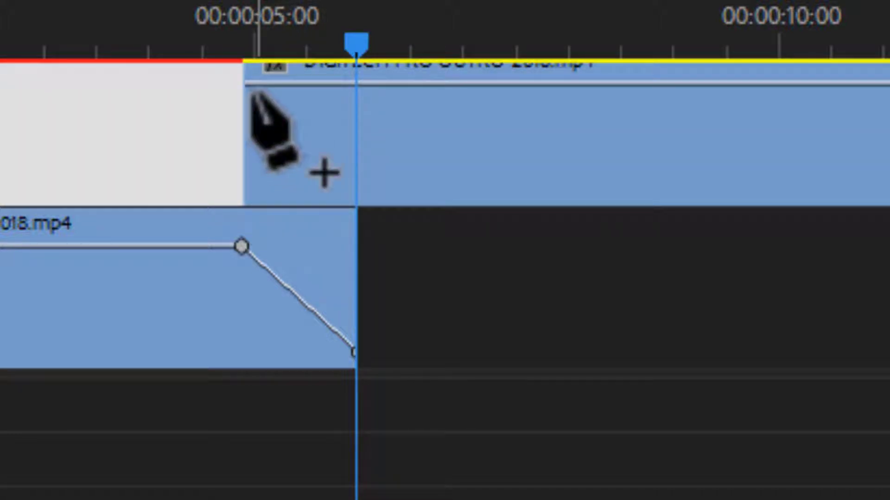
left_click(355, 85)
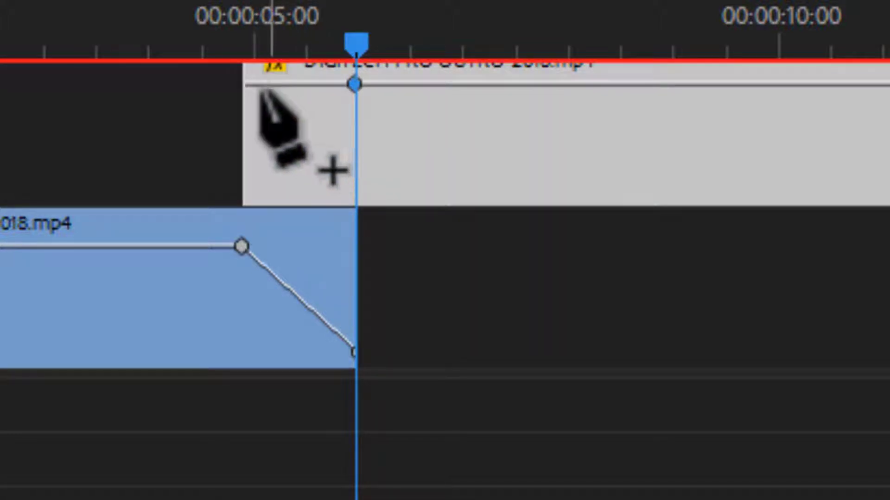
left_click(249, 85)
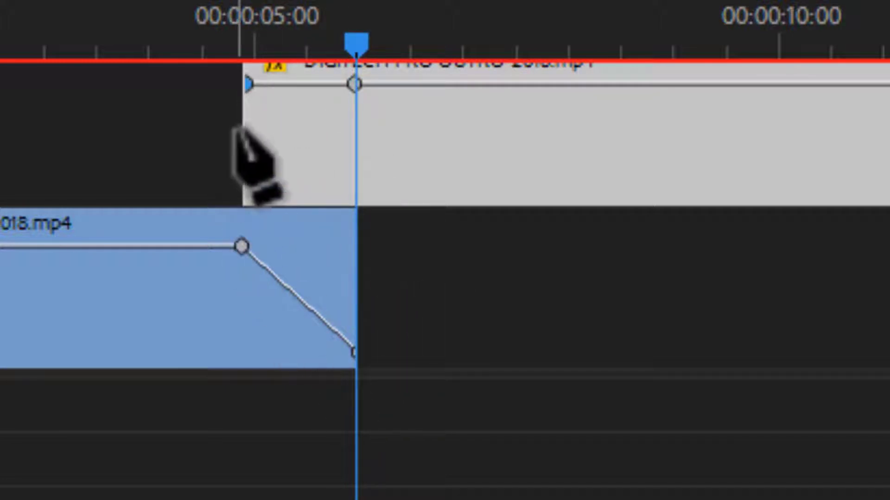
- Zoom in the timeline and lower the outro clip's first opacity keyframe to the bottom of its range, so the clip fades in
key("v")
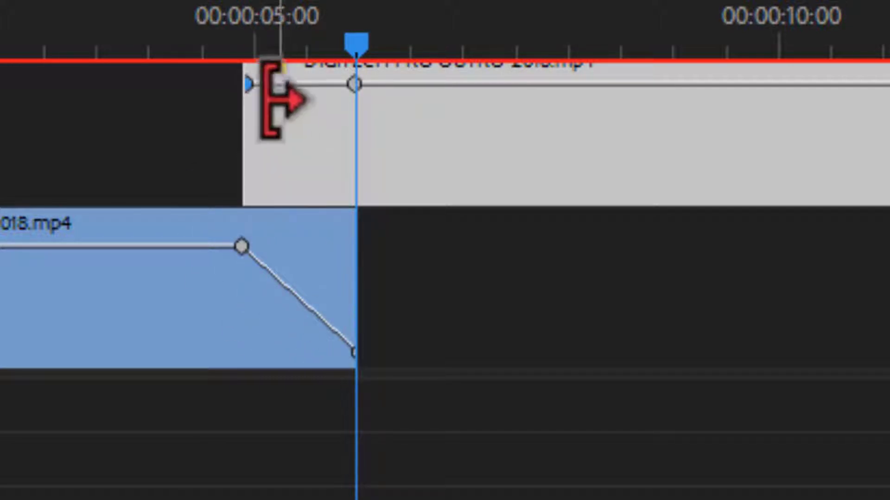
key("equal")
key("equal")
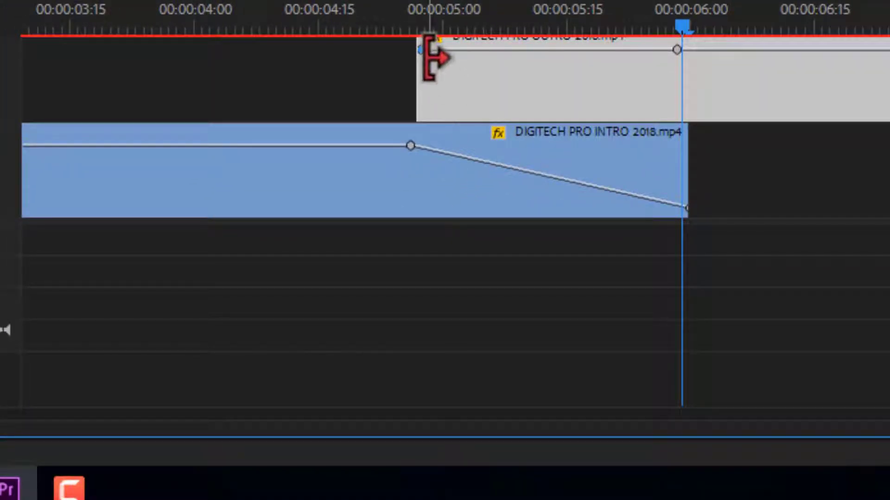
left_click_drag(420, 50, 421, 112)
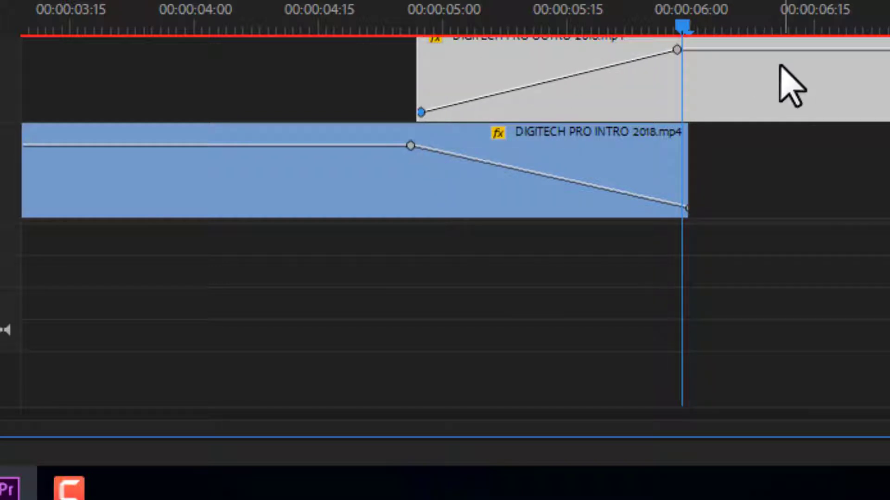
- Select the intro clip and play the sequence from 00:00:04:17 through the overlap to preview the crossfade
left_click_drag(370, 13, 399, 6)
left_click(444, 179)
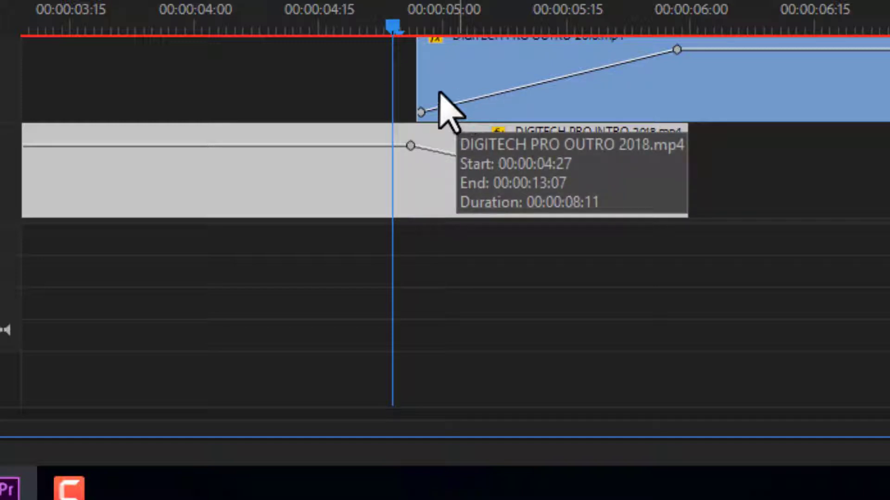
left_click_drag(395, 7, 339, 6)
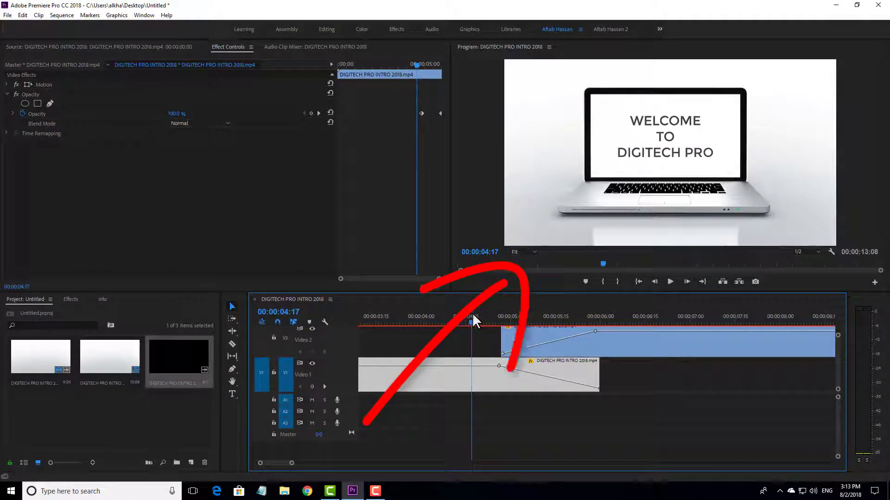
key("space")
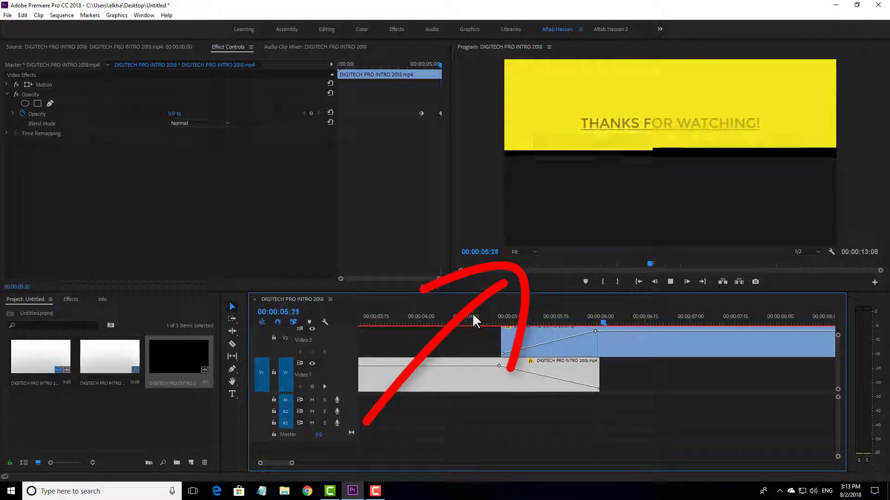
key("space")
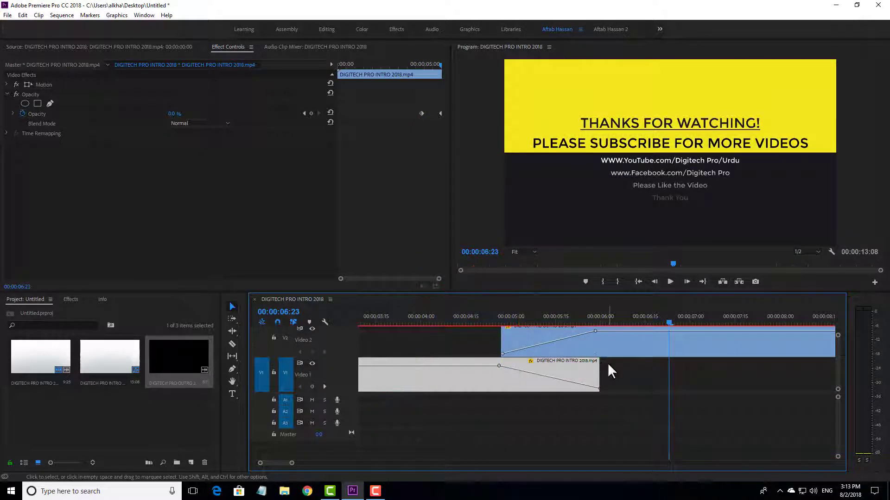
- Place the playhead at 00:00:05:00 inside the overlap to examine the fade between the two clips
left_click(515, 319)
mouse_move(513, 311)
left_mouse_down()
mouse_move(455, 312)
mouse_move(510, 302)
left_mouse_up()
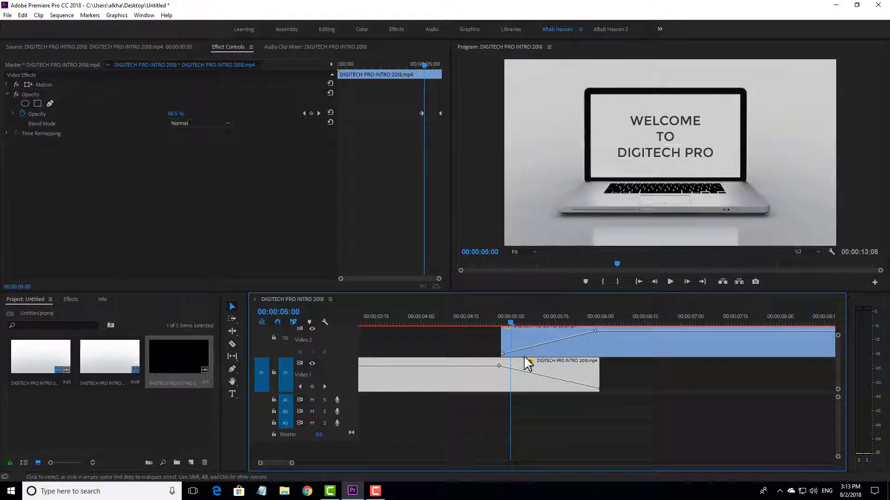
scroll(579, 361, "up", 4)
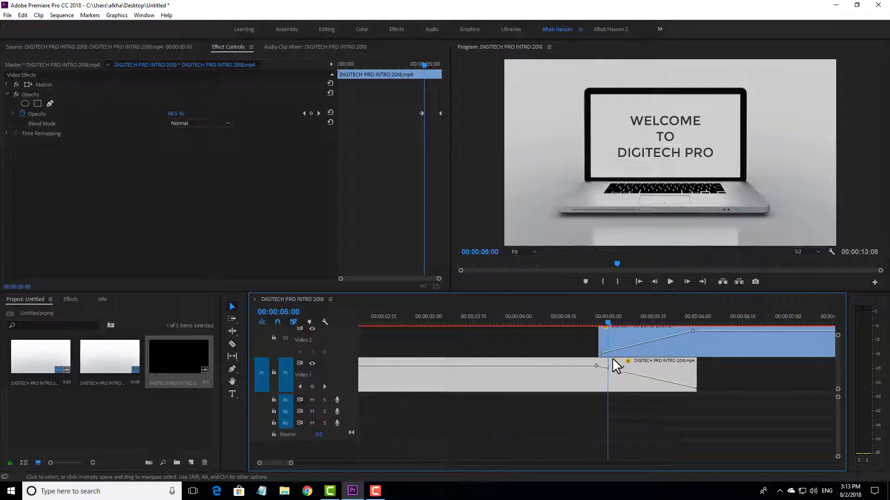
scroll(616, 364, "down", 3)
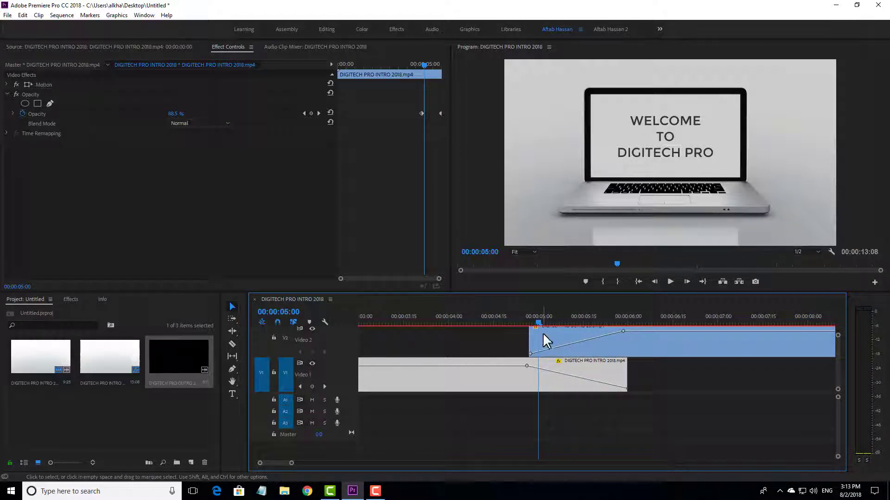